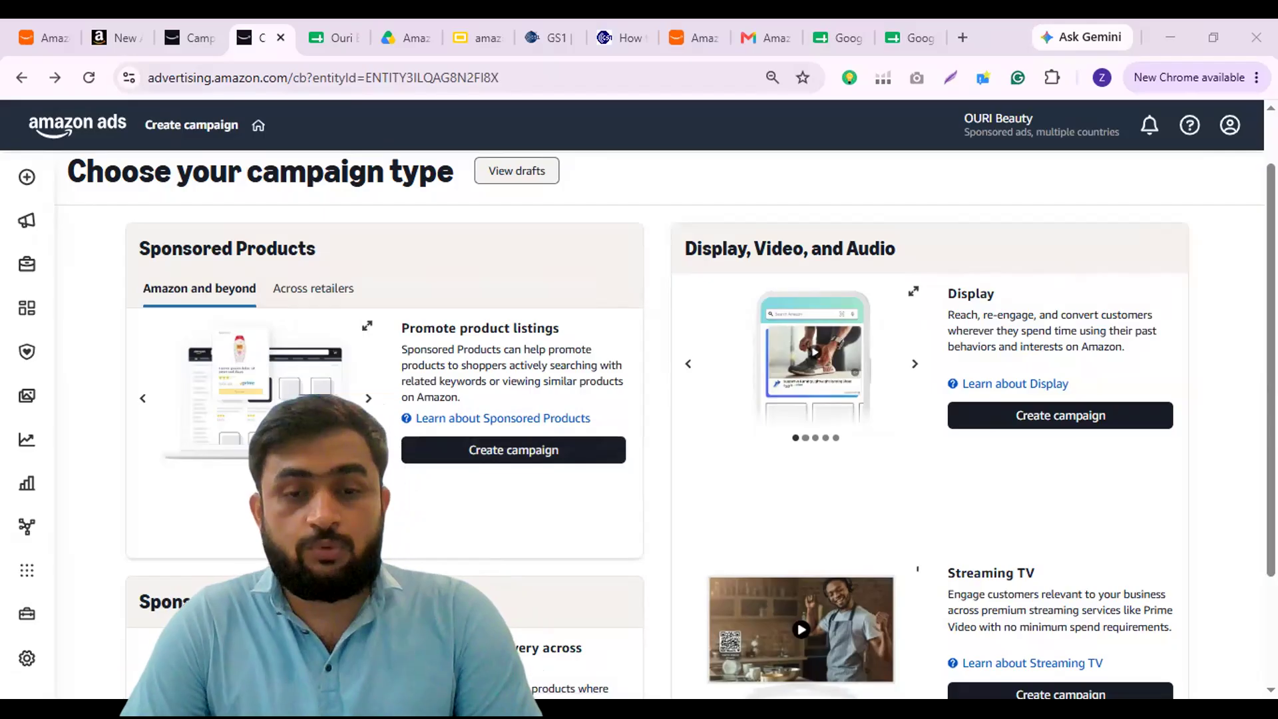
Start a Sponsored Products campaign and paste "SP - Auto - Hair Towel - Med Bid" from the PPC structure spreadsheet as the ad group name
left_click(514, 450)
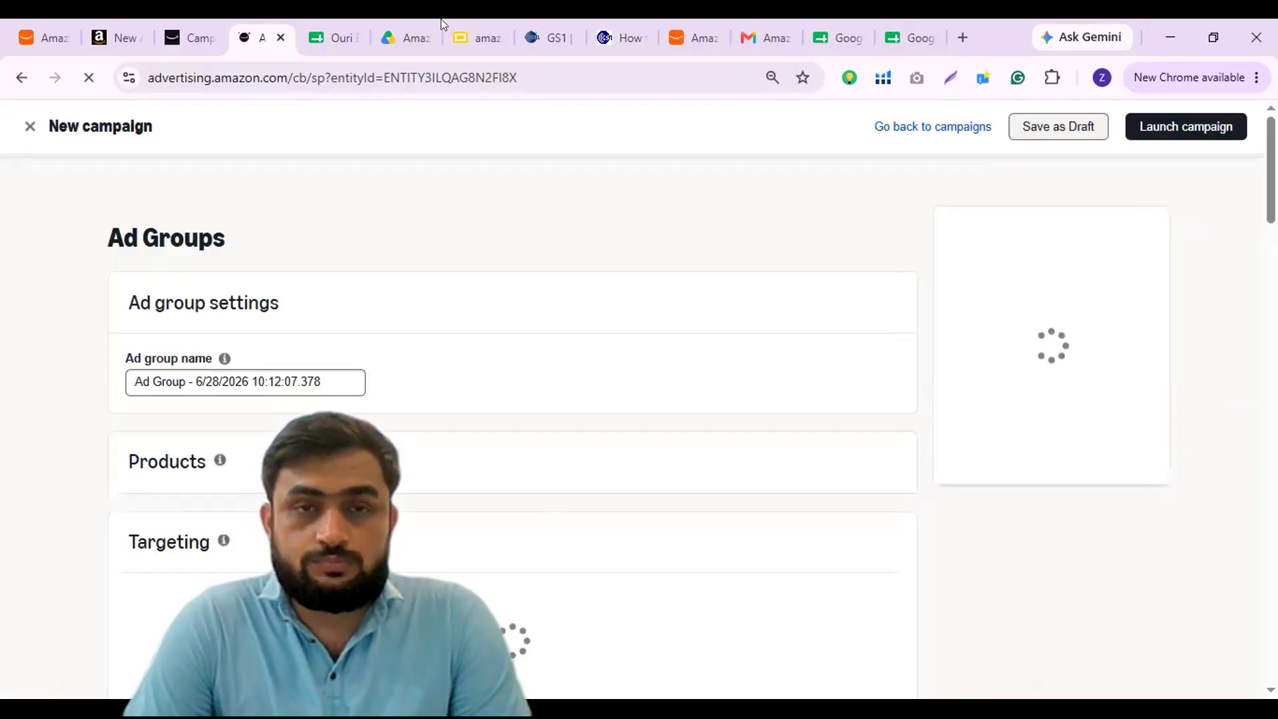
left_click(337, 22)
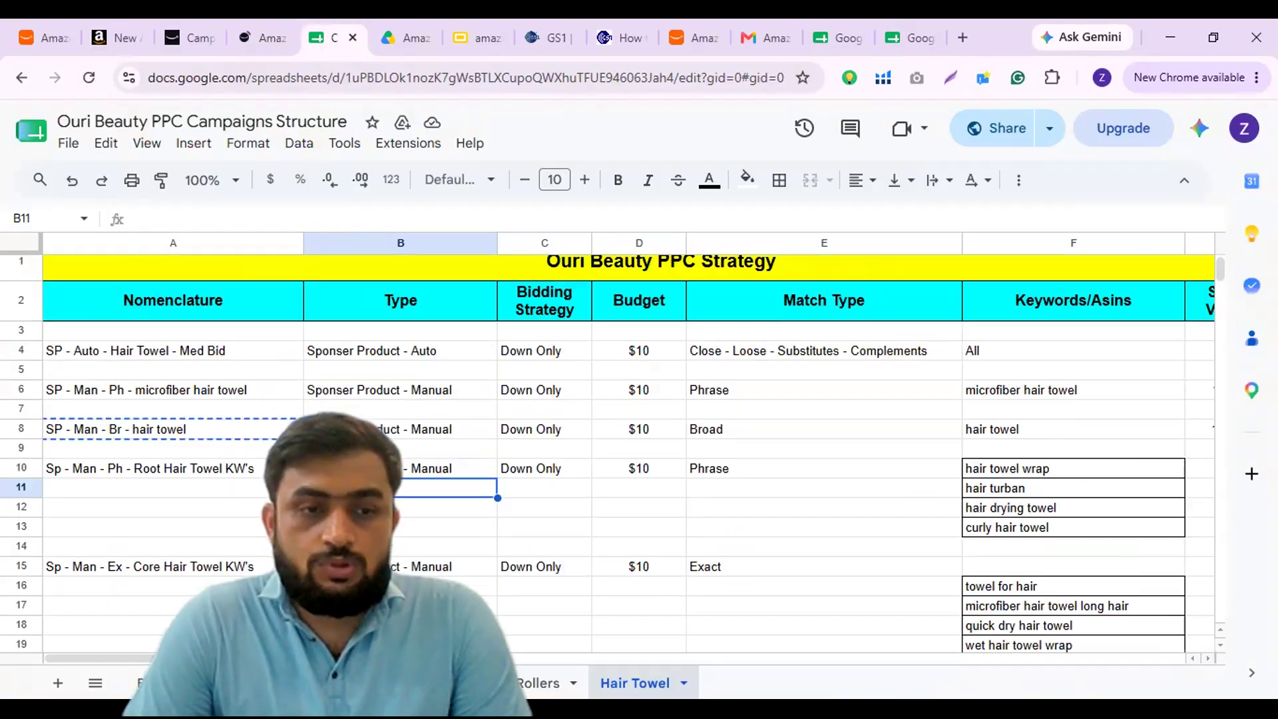
left_click(271, 25)
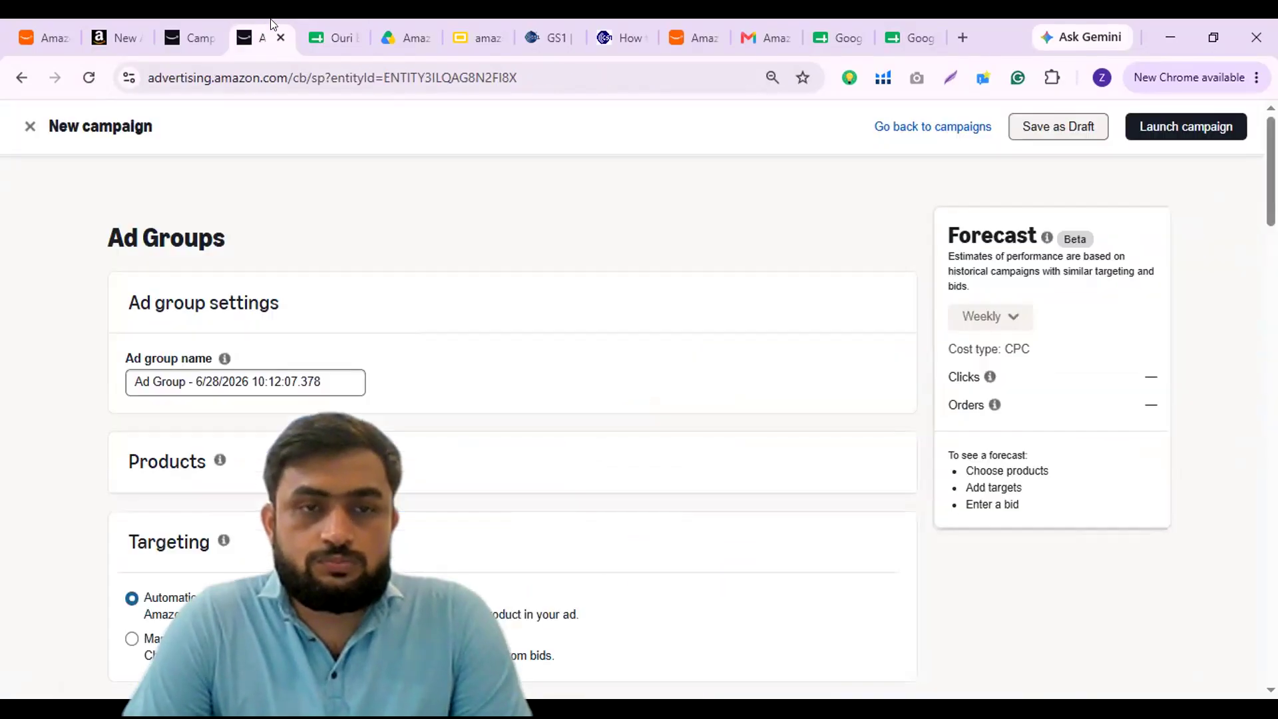
left_click(347, 25)
left_click(157, 370)
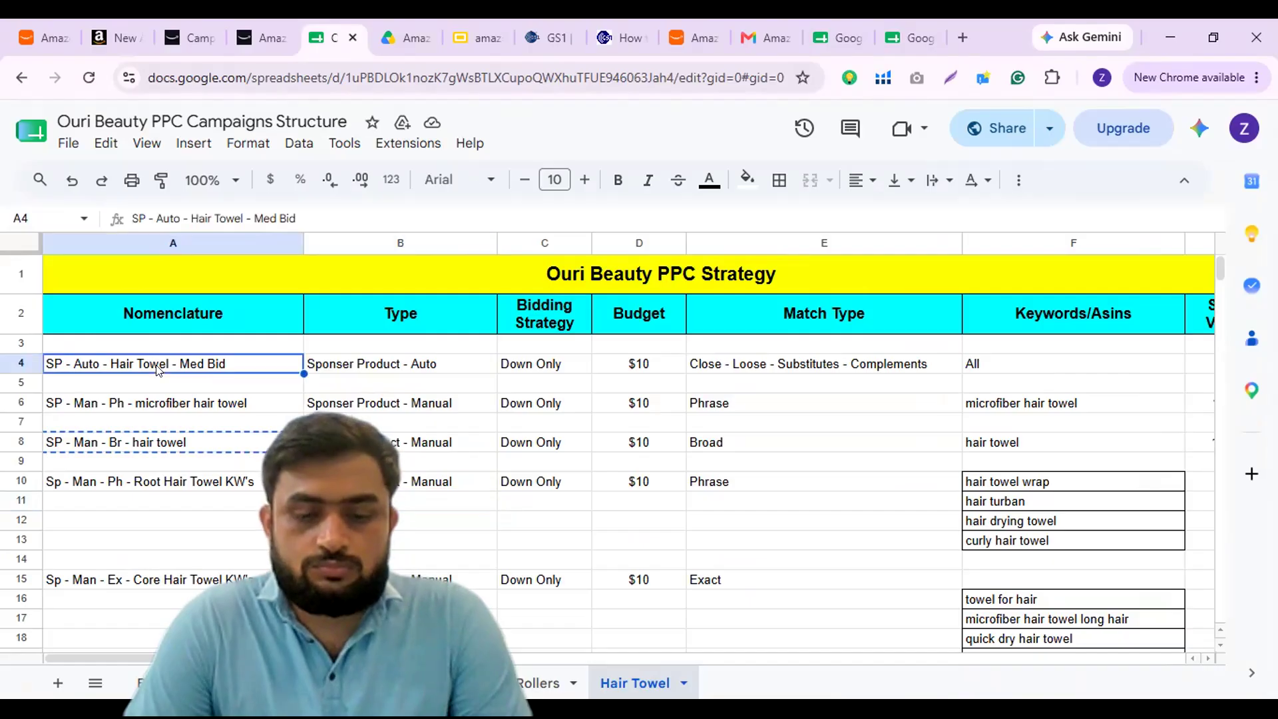
key("ctrl+c")
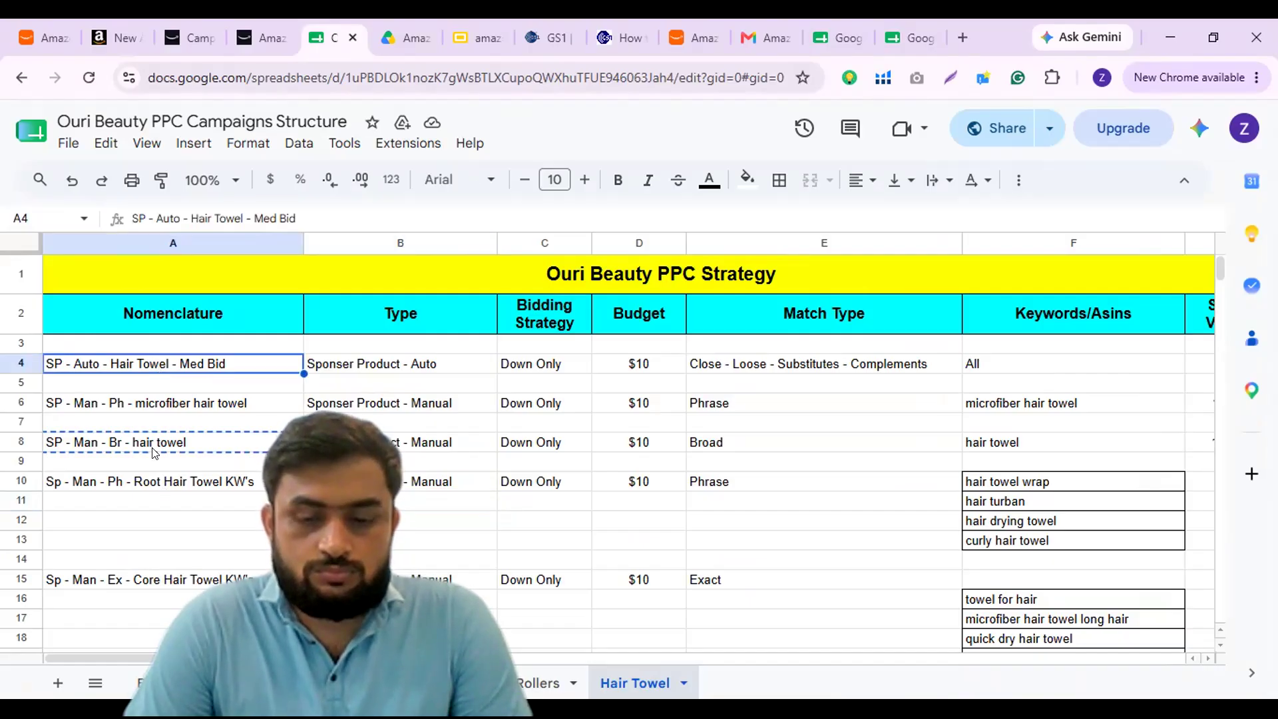
left_click(254, 48)
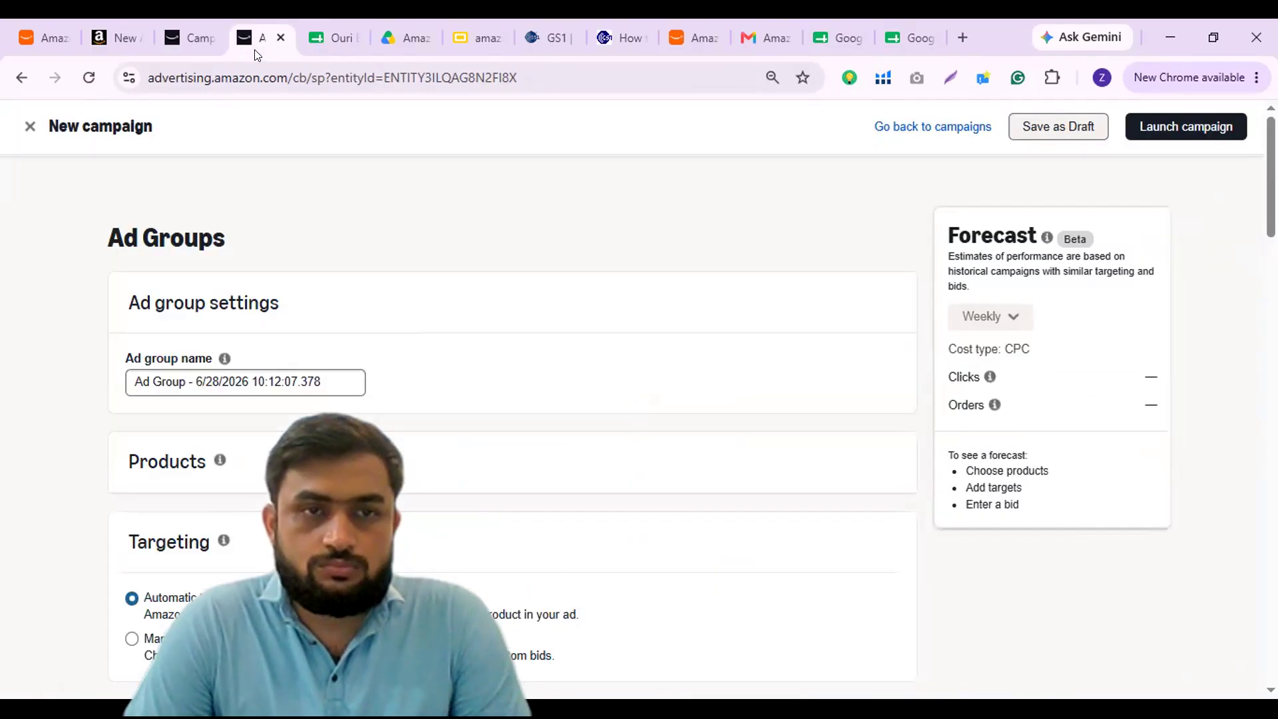
triple_click(234, 375)
key("ctrl+v")
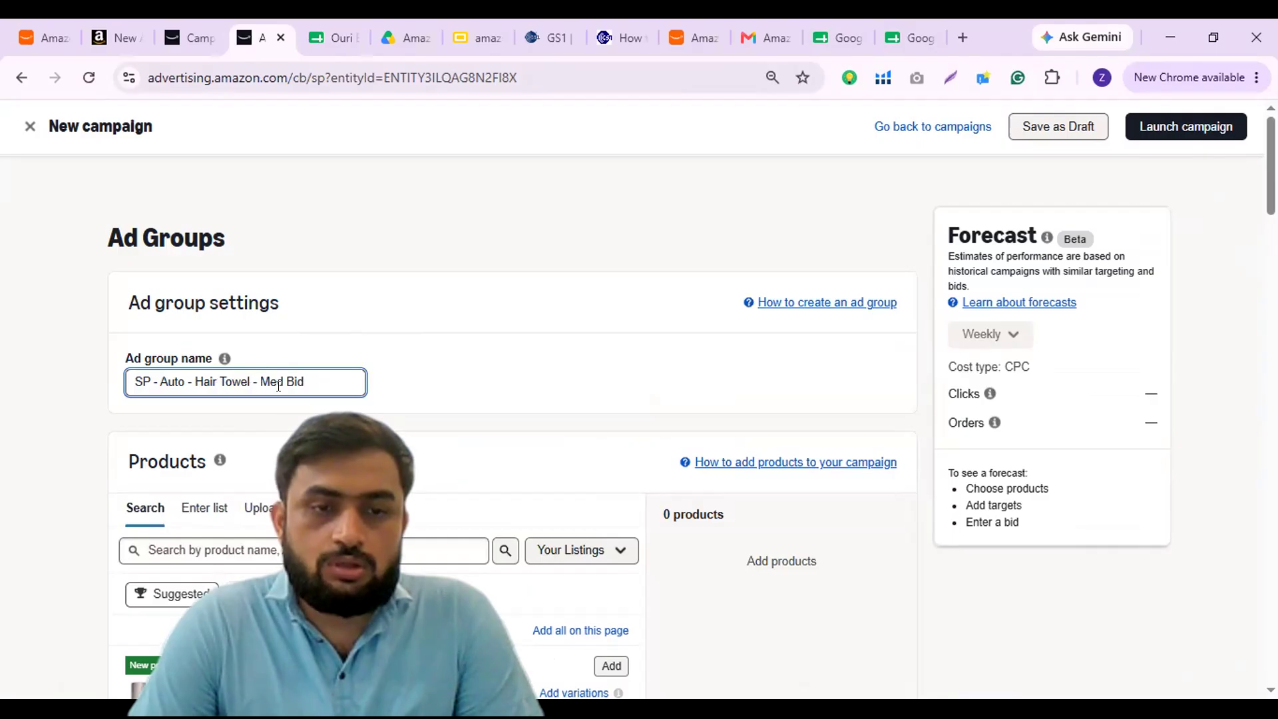
Change the ad group name to "SP - PT - Hair Towel"
double_click(172, 376)
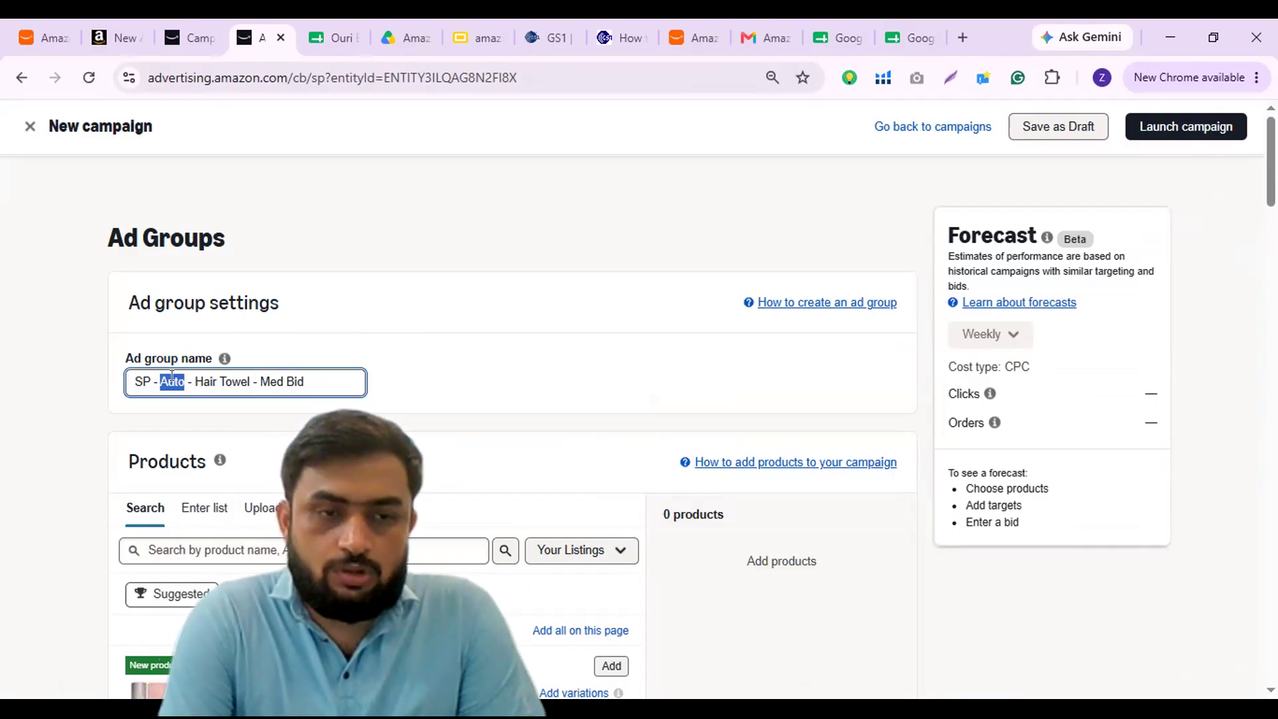
type("PT")
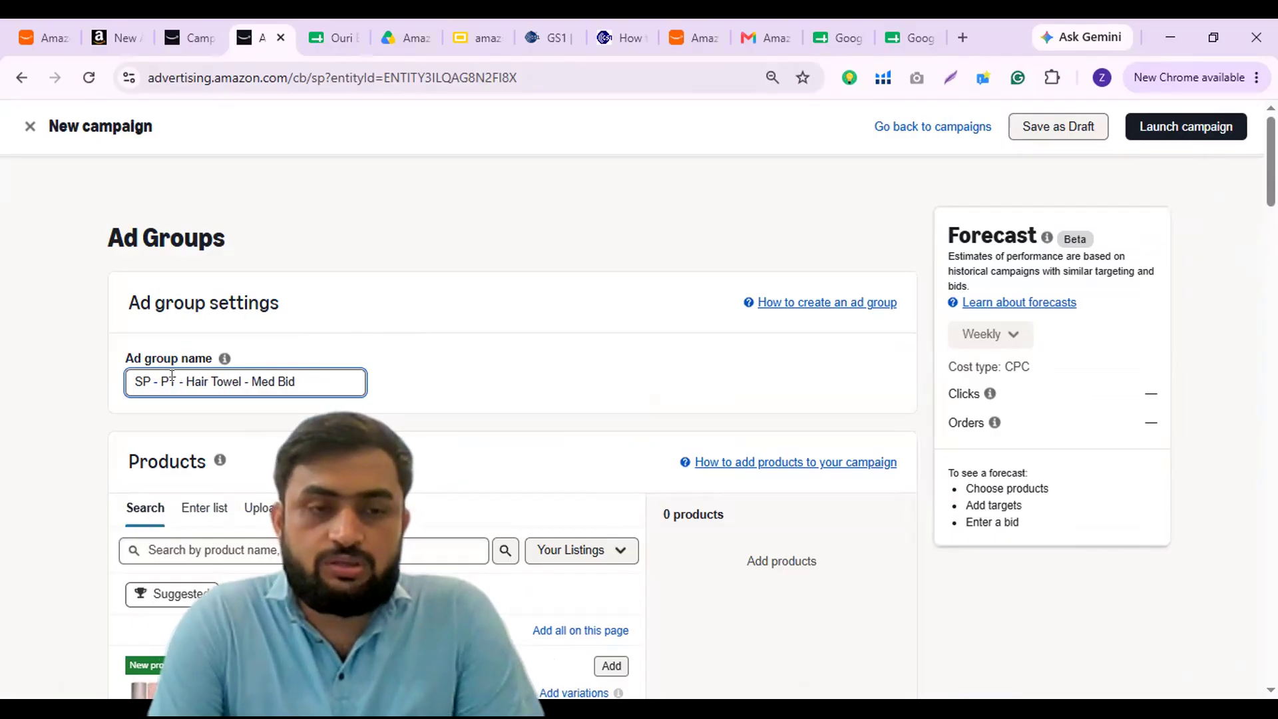
left_click_drag(250, 377, 321, 377)
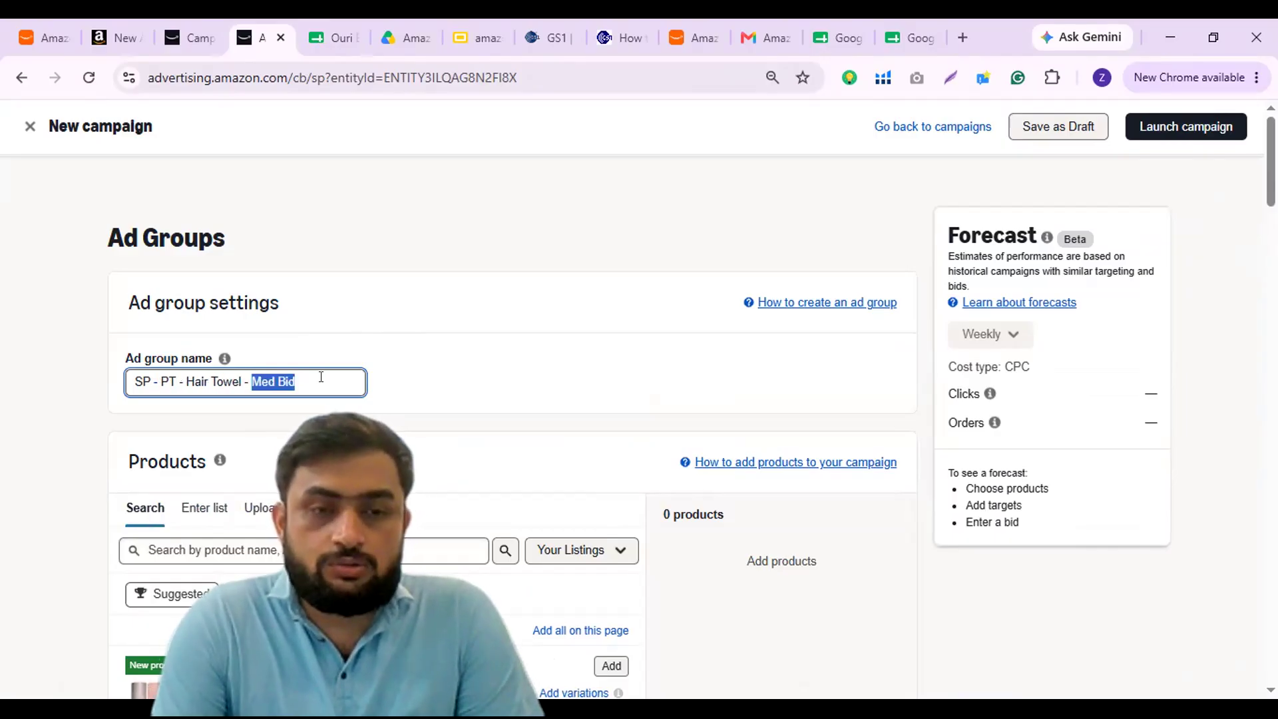
key("BackSpace")
key("BackSpace")
key("BackSpace")
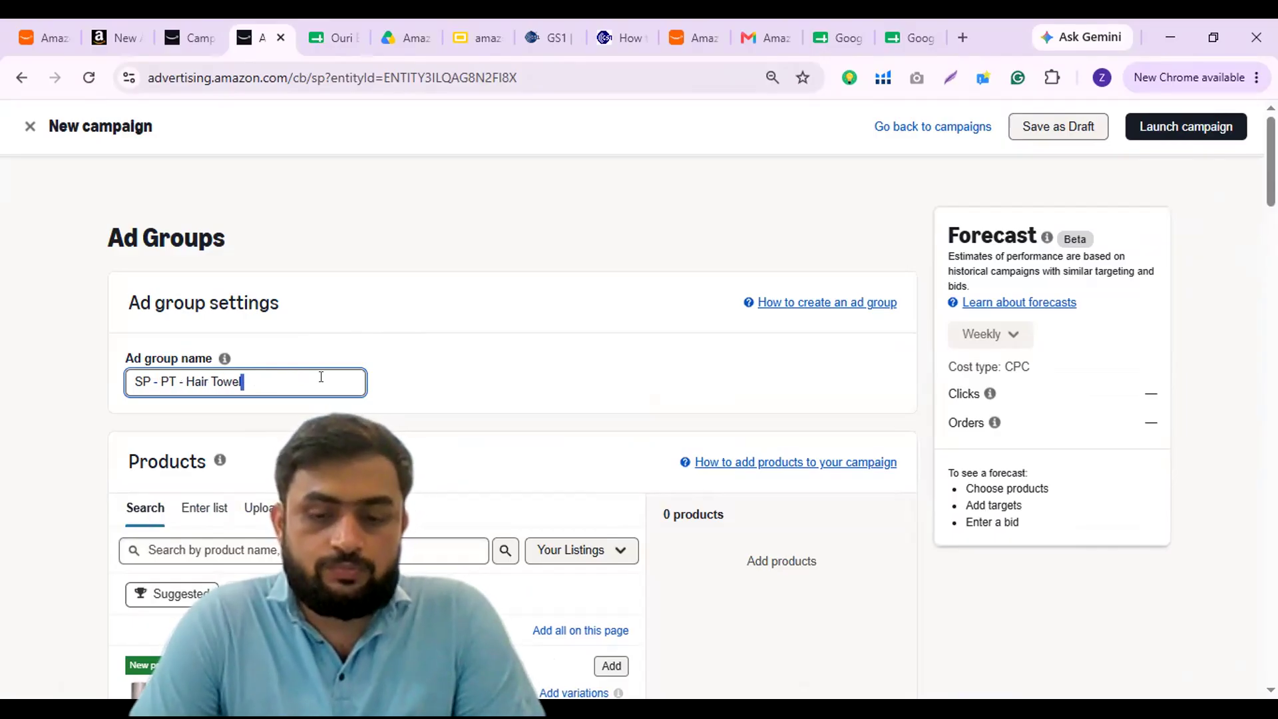
key("ctrl+a")
left_click(429, 302)
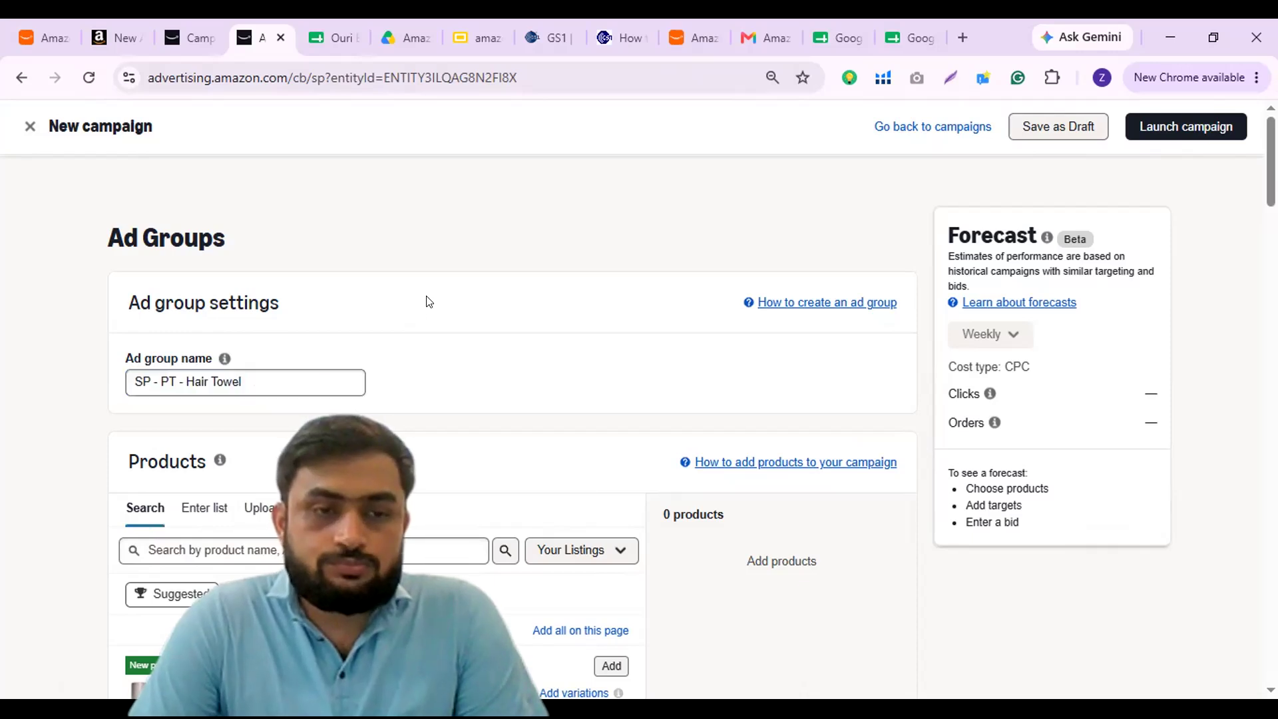
Add the OURI Ultra Soft SilkBlend Microfiber Hair Towel Wrap to the advertised products
scroll(570, 374, "down", 4)
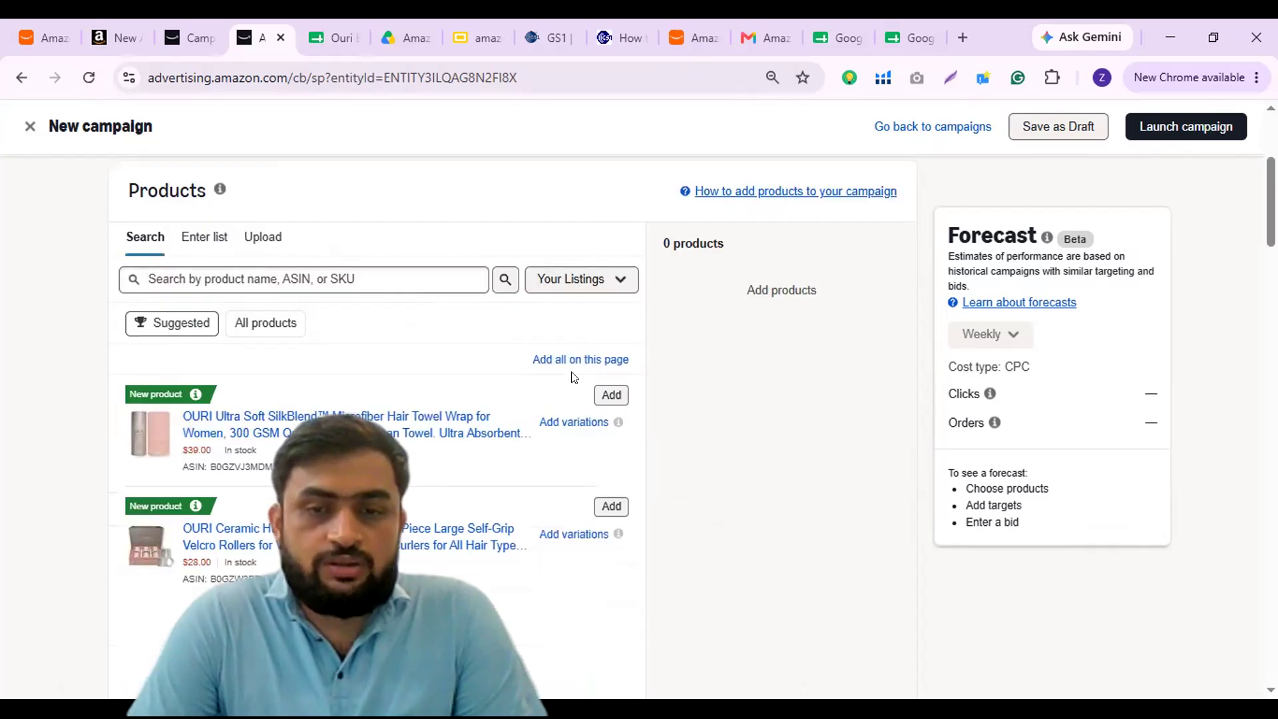
left_click(603, 388)
scroll(603, 390, "down", 5)
scroll(602, 391, "up", 2)
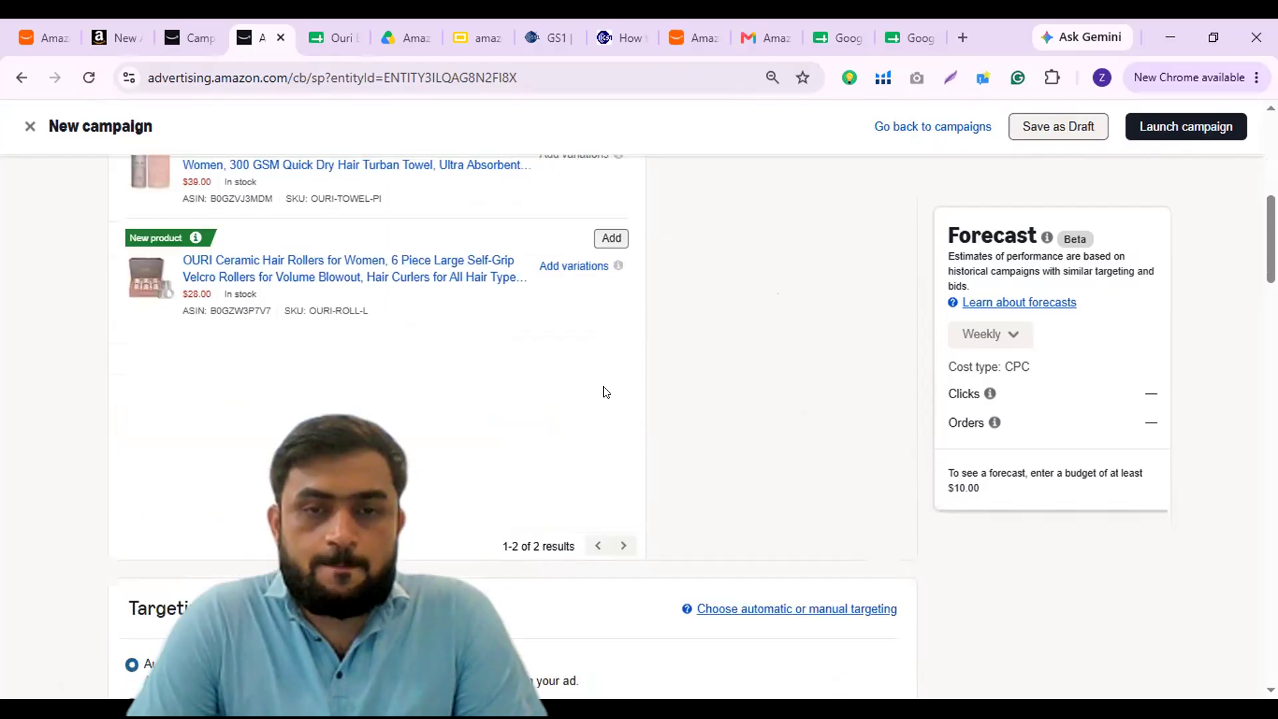
Set the ad group to manual targeting with product targeting
scroll(439, 380, "down", 4)
scroll(148, 271, "down", 2)
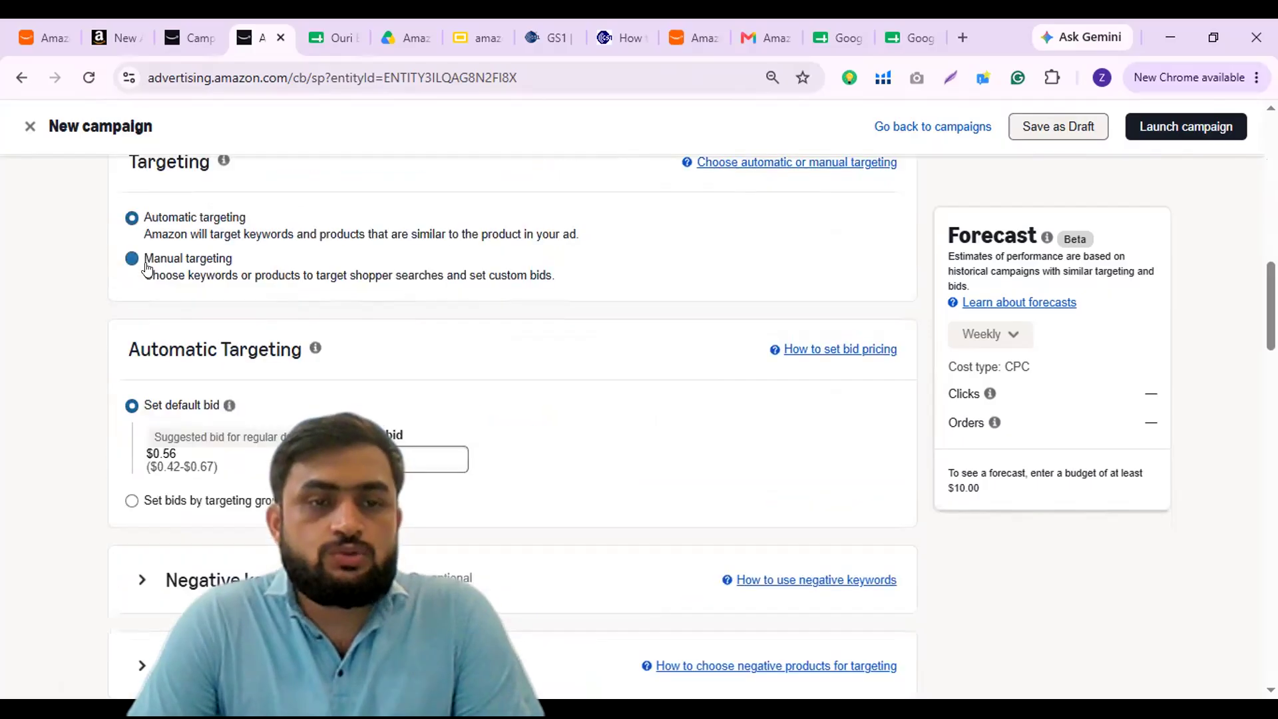
left_click(147, 267)
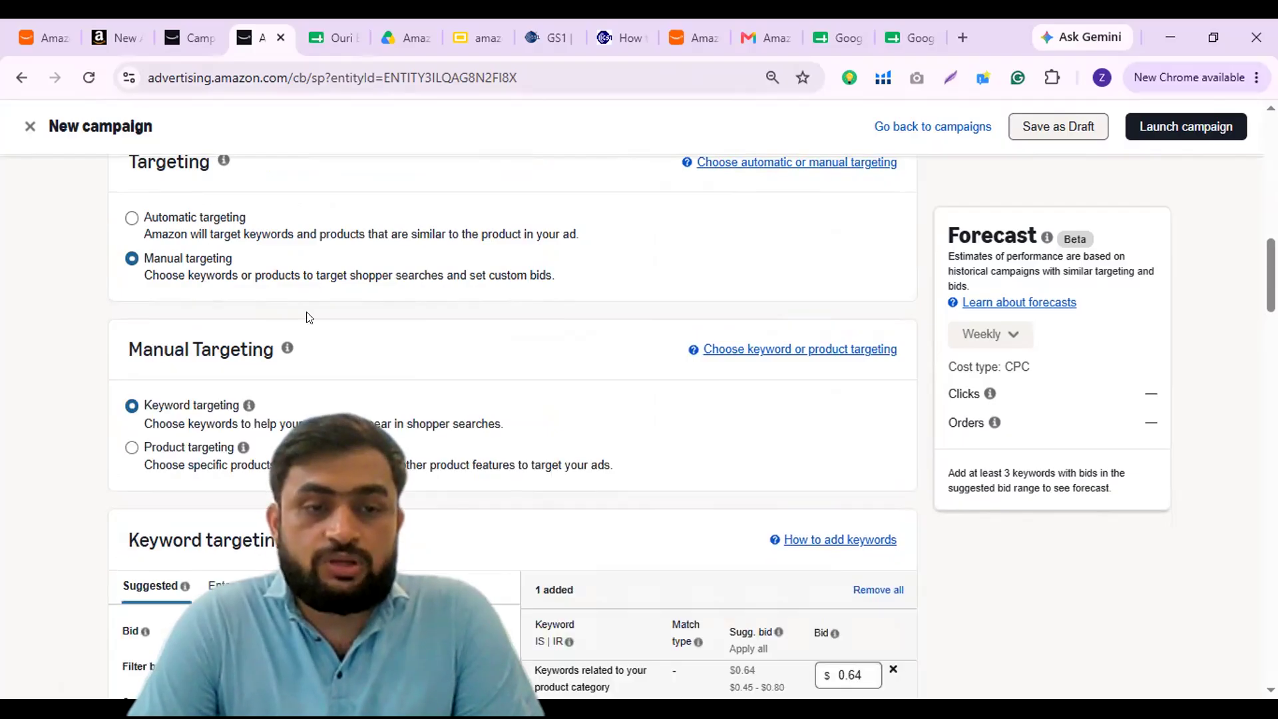
scroll(129, 295, "down", 2)
left_click(131, 281)
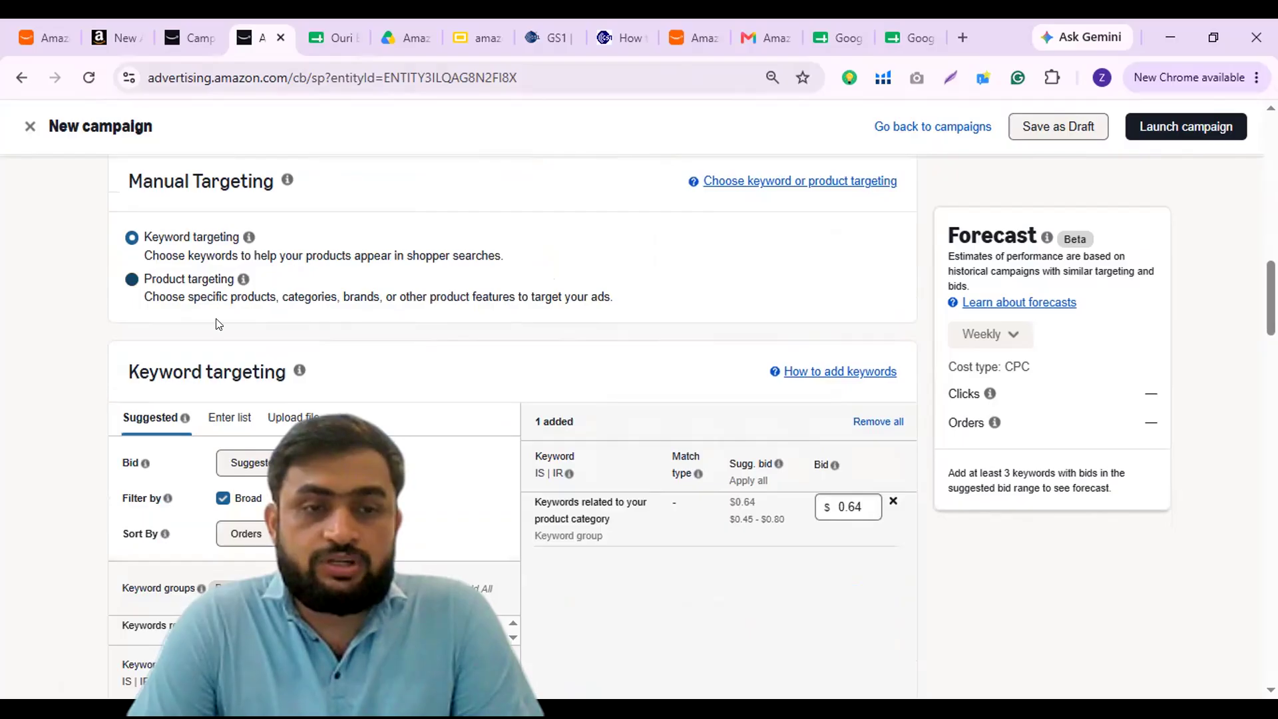
Review the suggested category targets, and switch product targeting to individual products
scroll(383, 376, "down", 2)
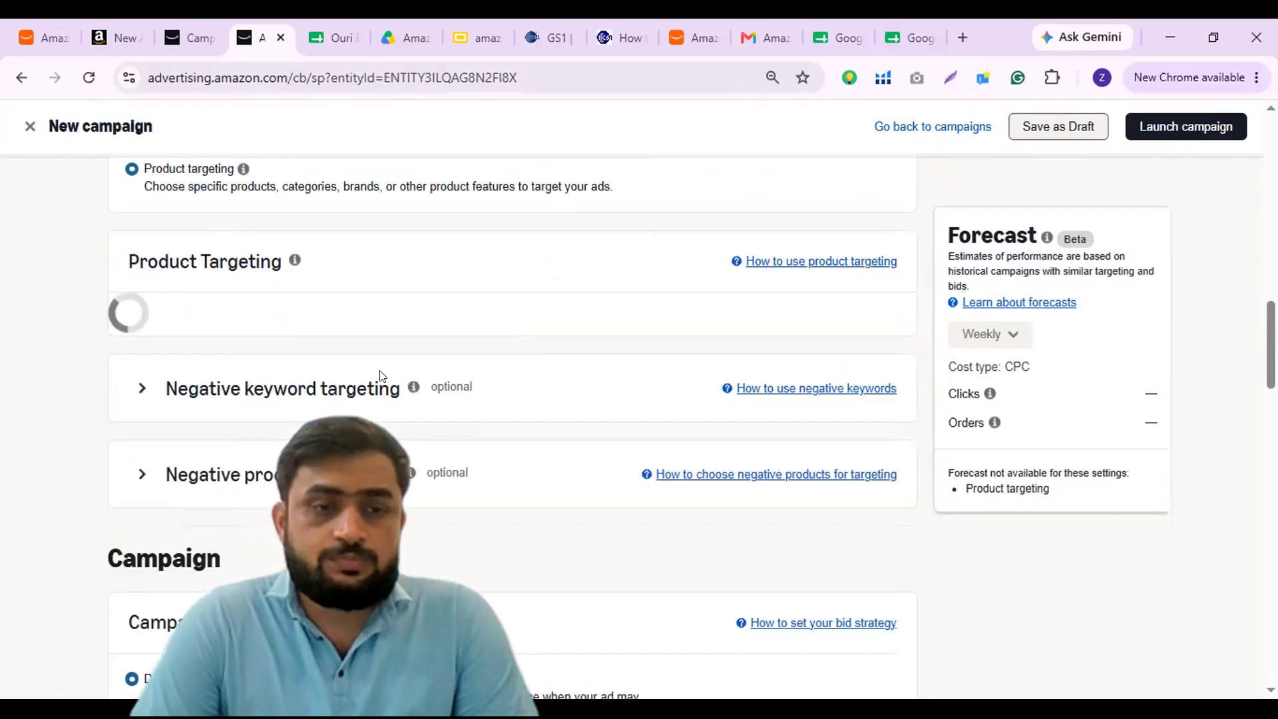
scroll(382, 377, "down", 1)
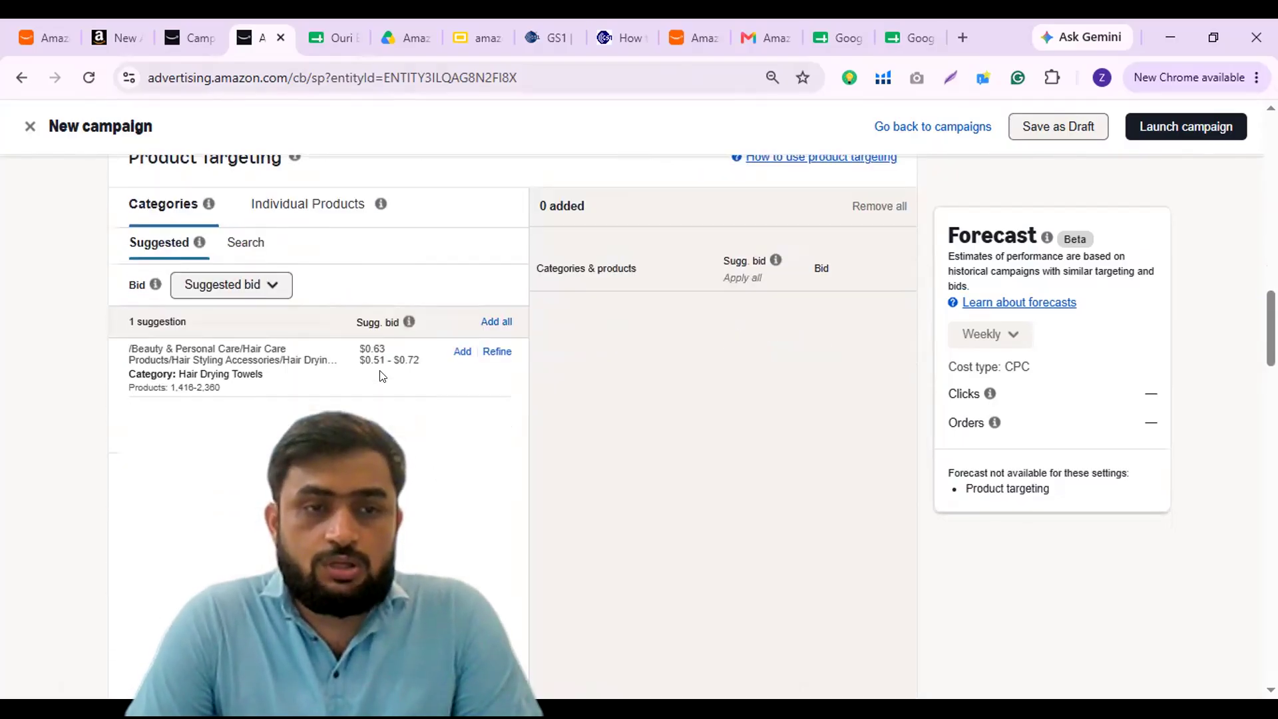
scroll(318, 331, "up", 1)
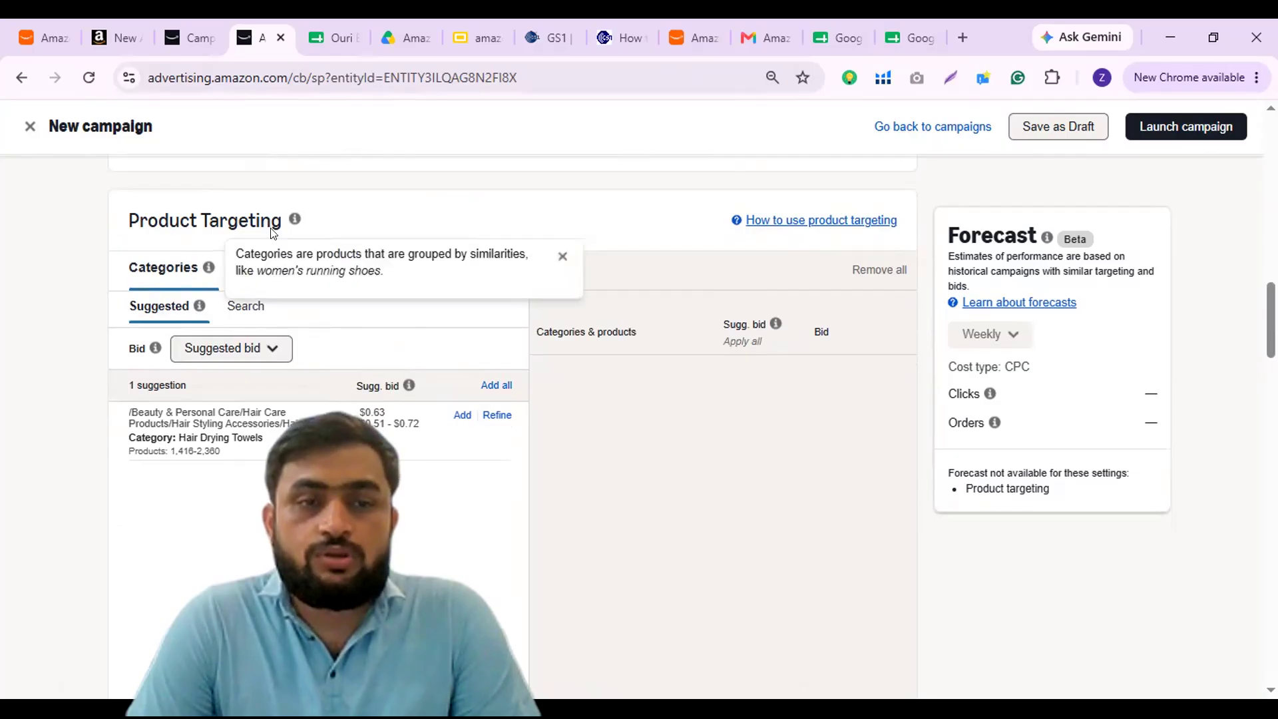
left_click(279, 286)
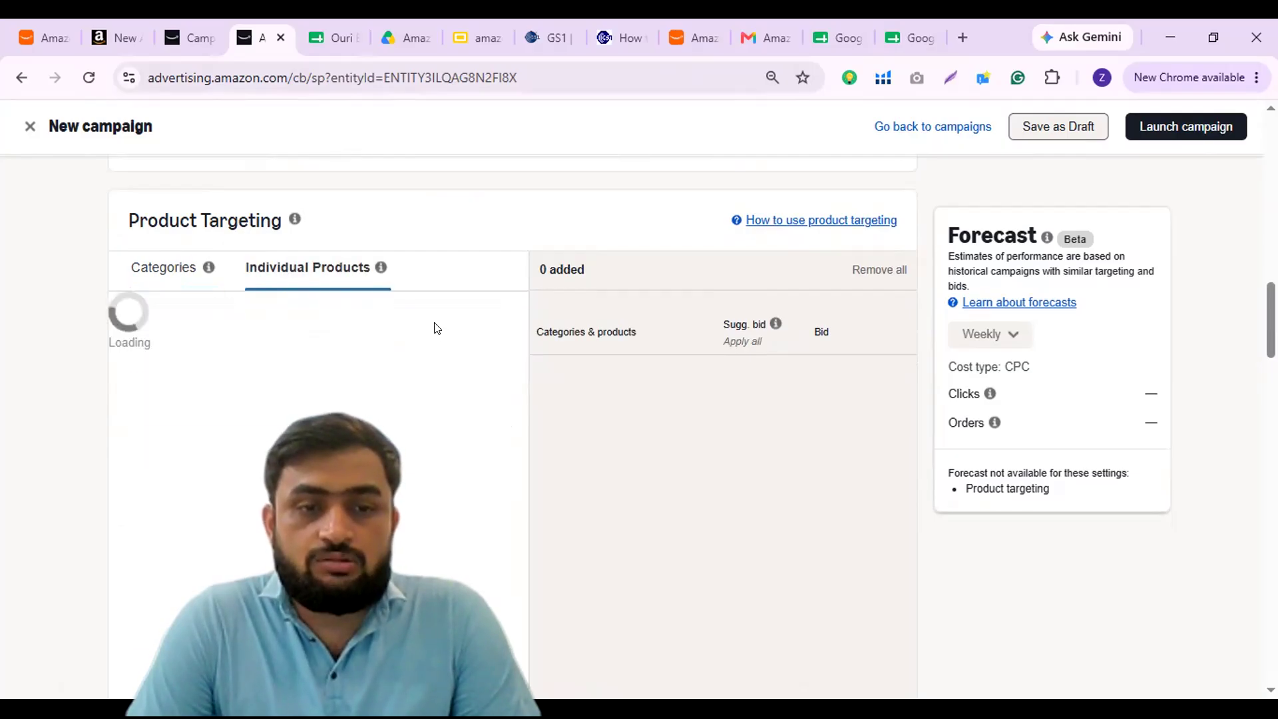
scroll(440, 329, "down", 2)
scroll(372, 313, "up", 1)
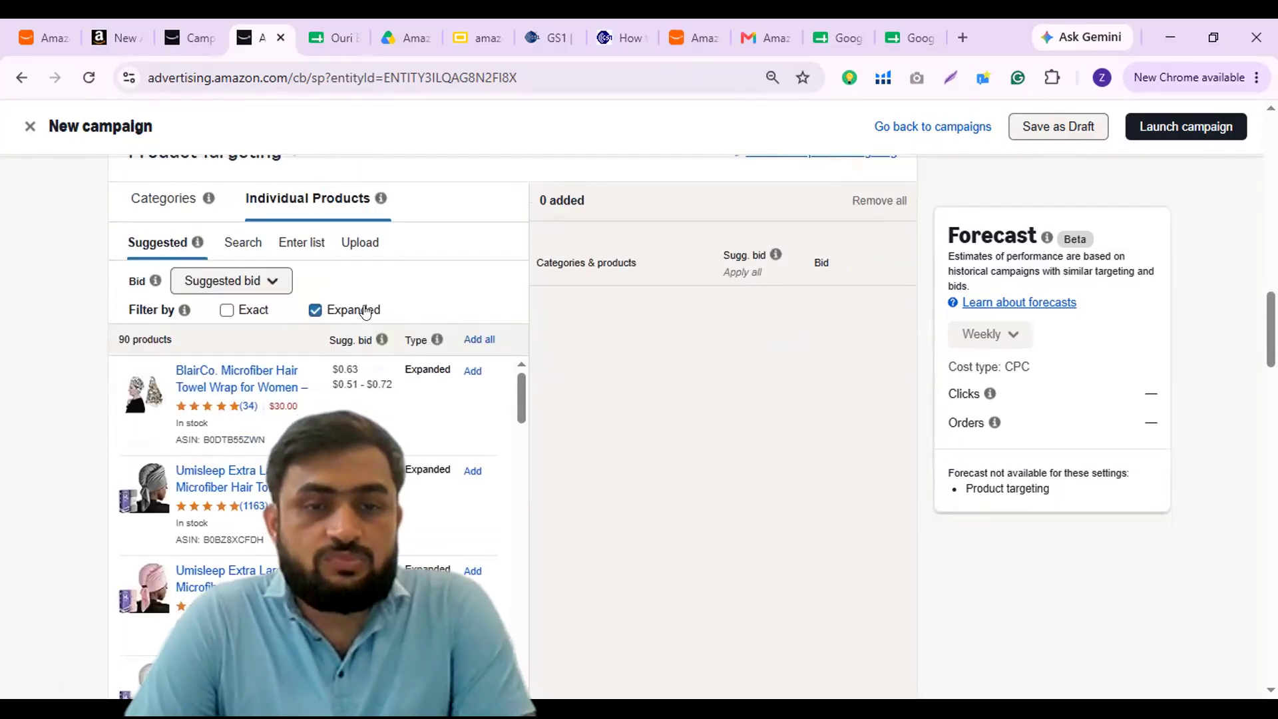
scroll(266, 317, "up", 1)
Try the Exact and Expanded filters on the suggested products and read the explanation of individual product targeting
left_click(226, 329)
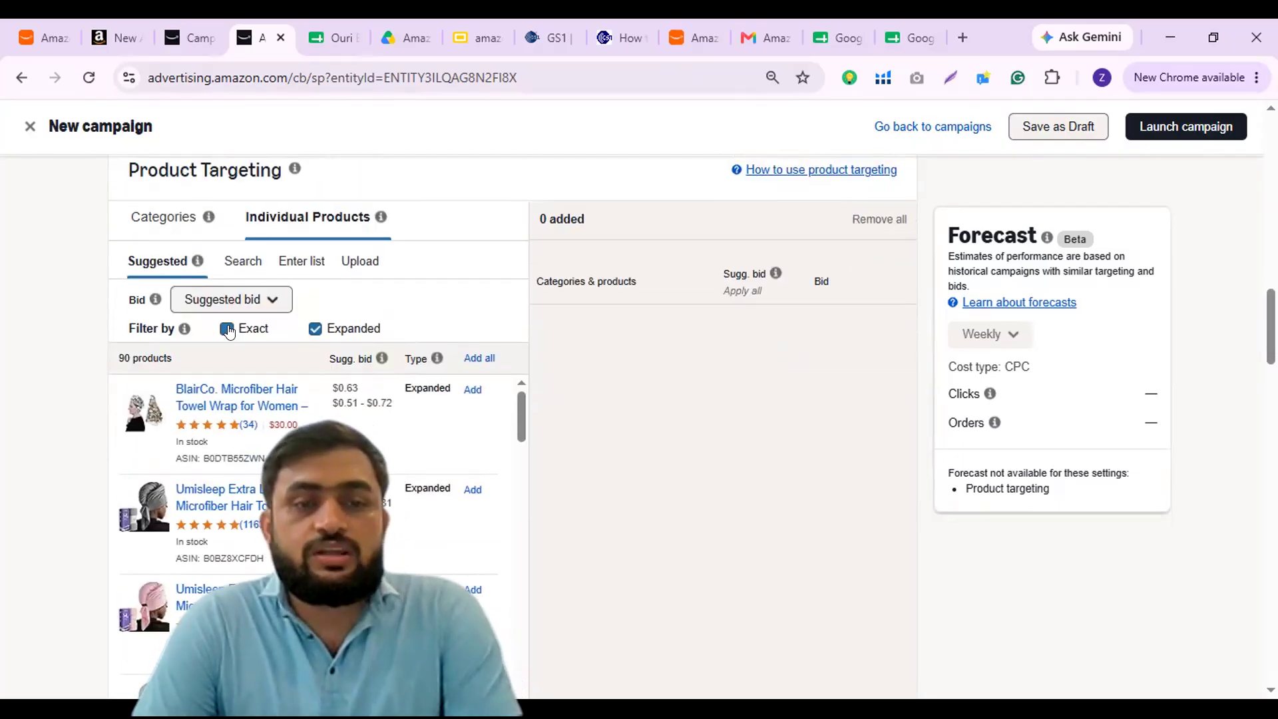
left_click(315, 329)
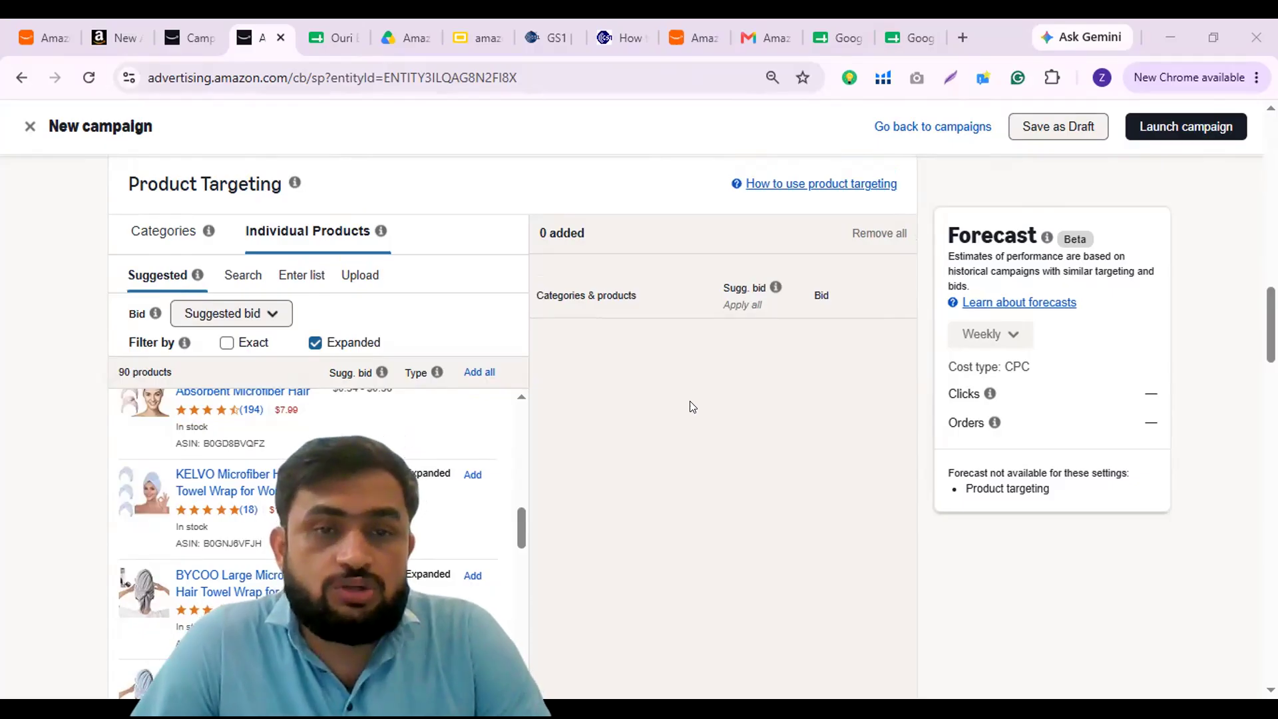
left_click(381, 230)
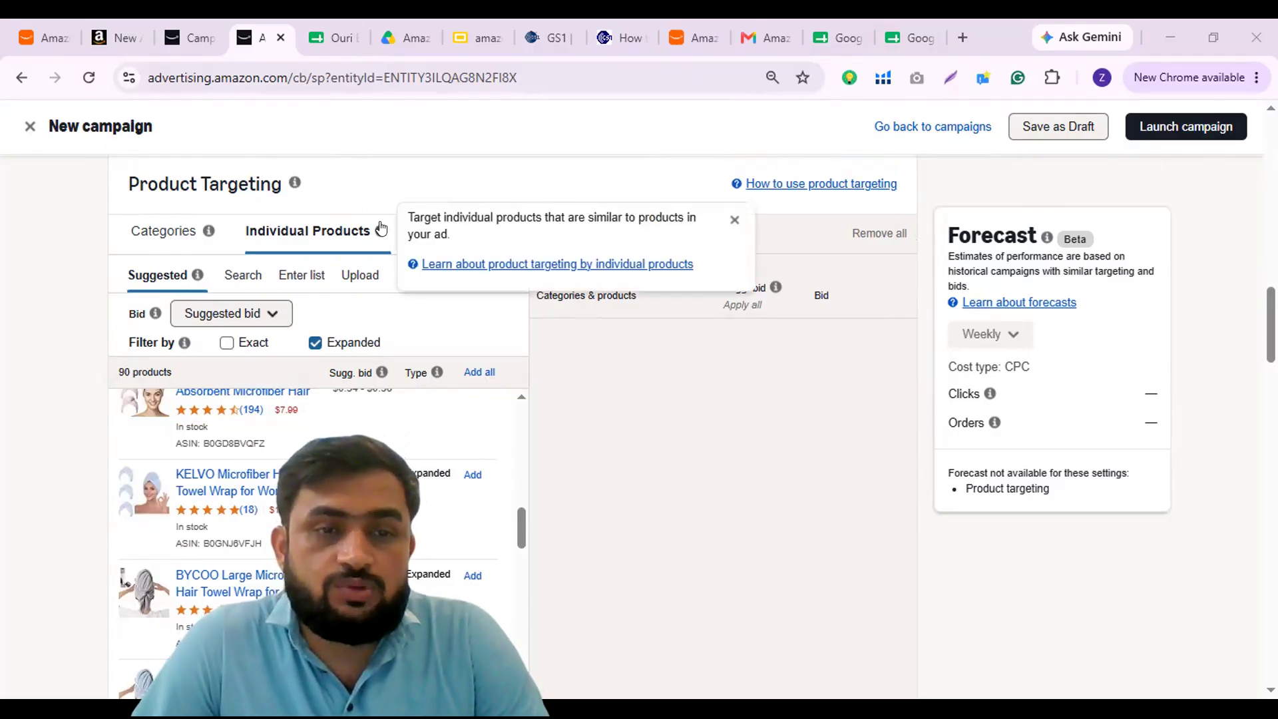
left_click(637, 421)
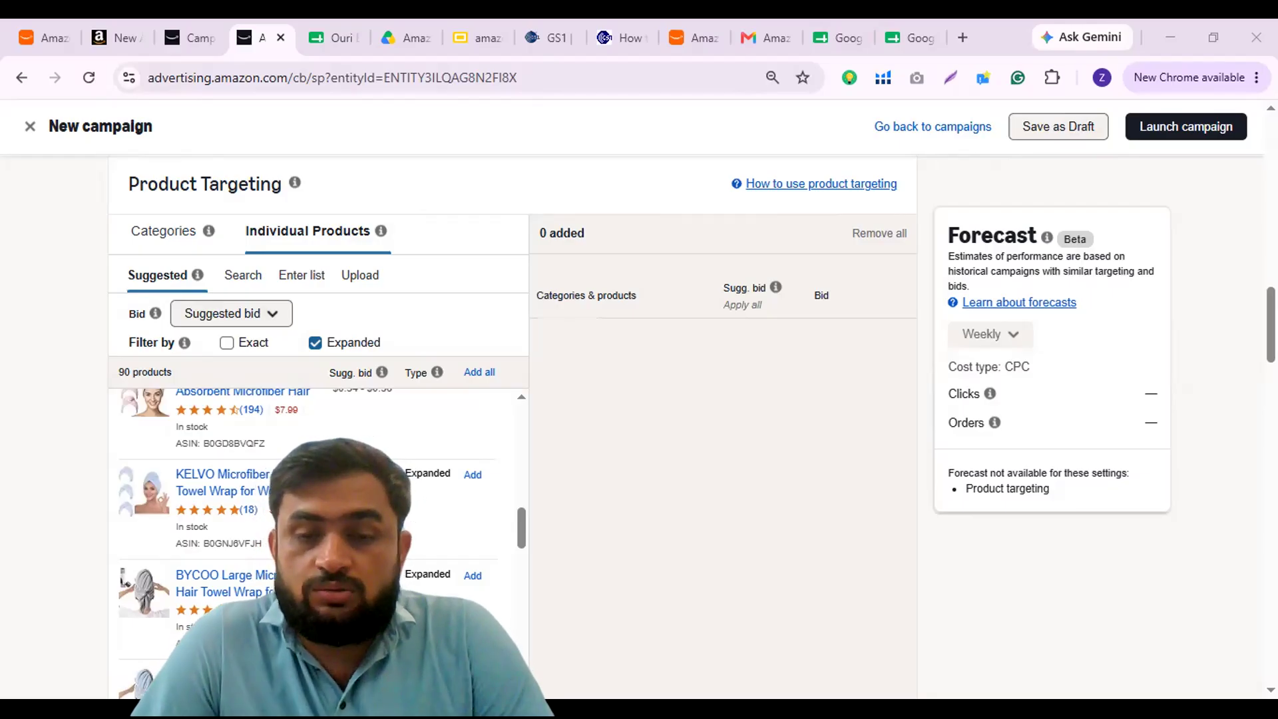
Filter individual product targeting to Exact only, and switch to entering a list of ASINs
left_click(227, 343)
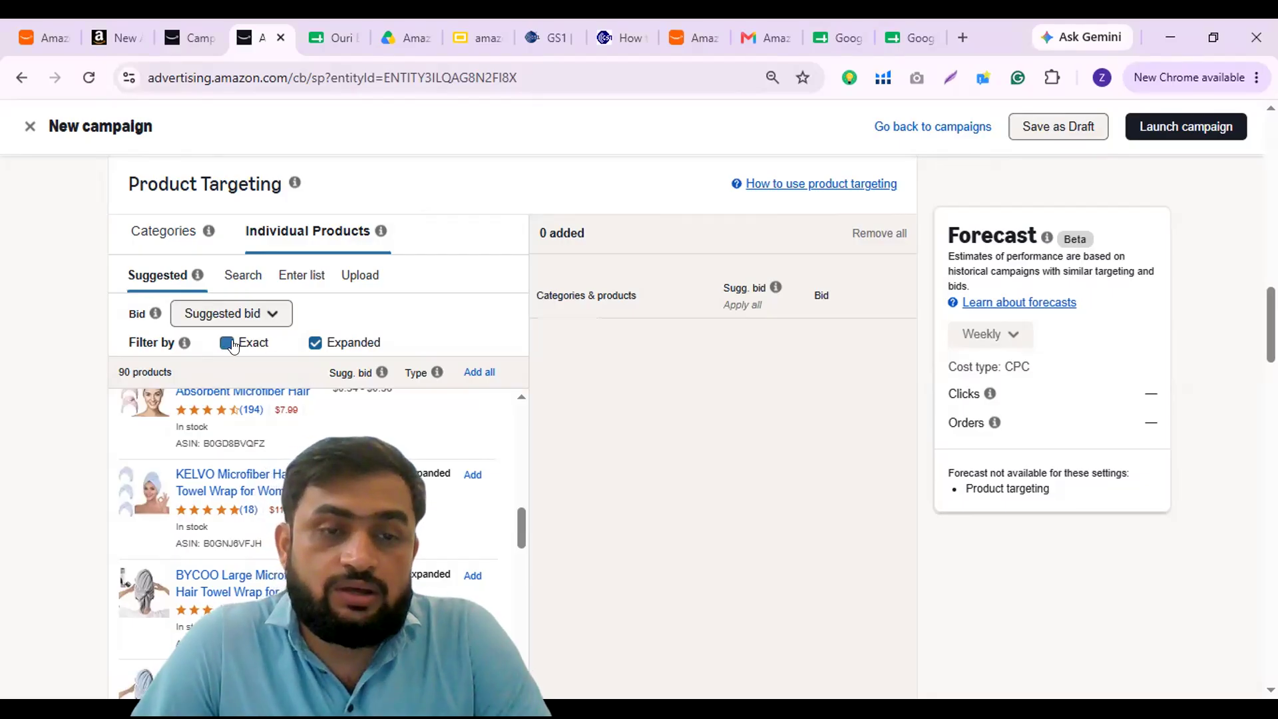
left_click(315, 343)
scroll(247, 484, "up", 8)
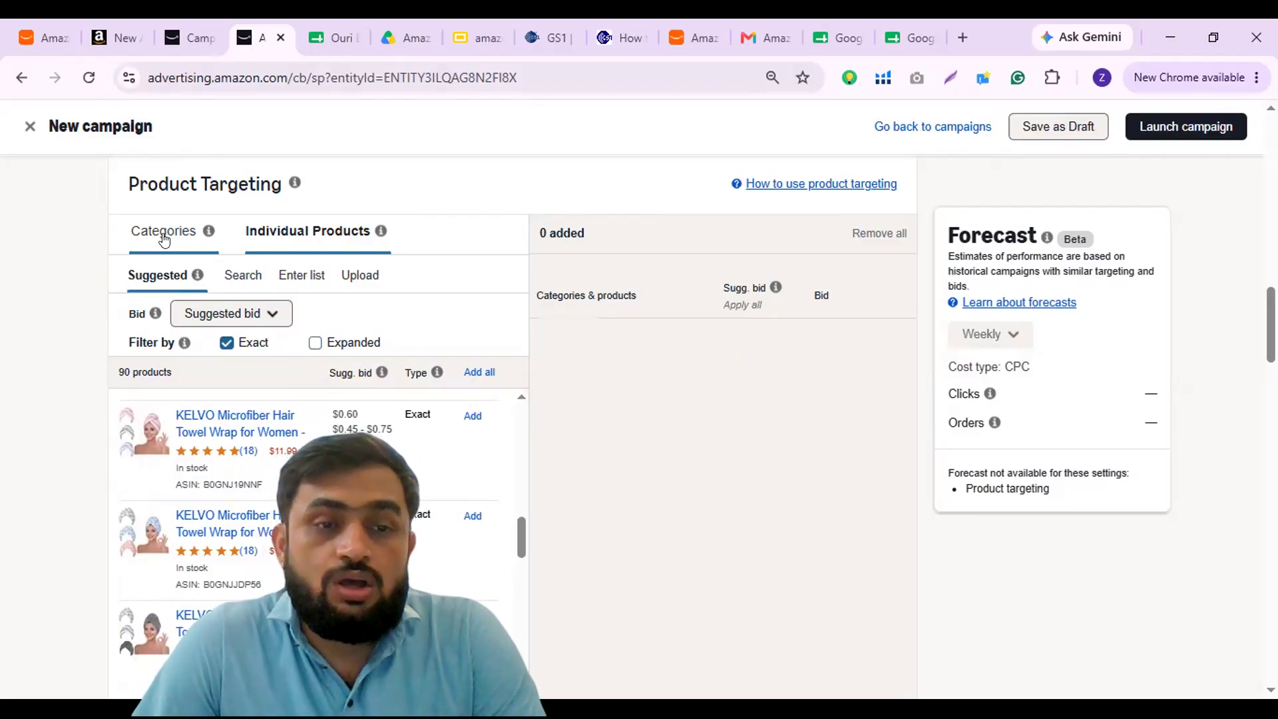
left_click(250, 284)
left_click(296, 283)
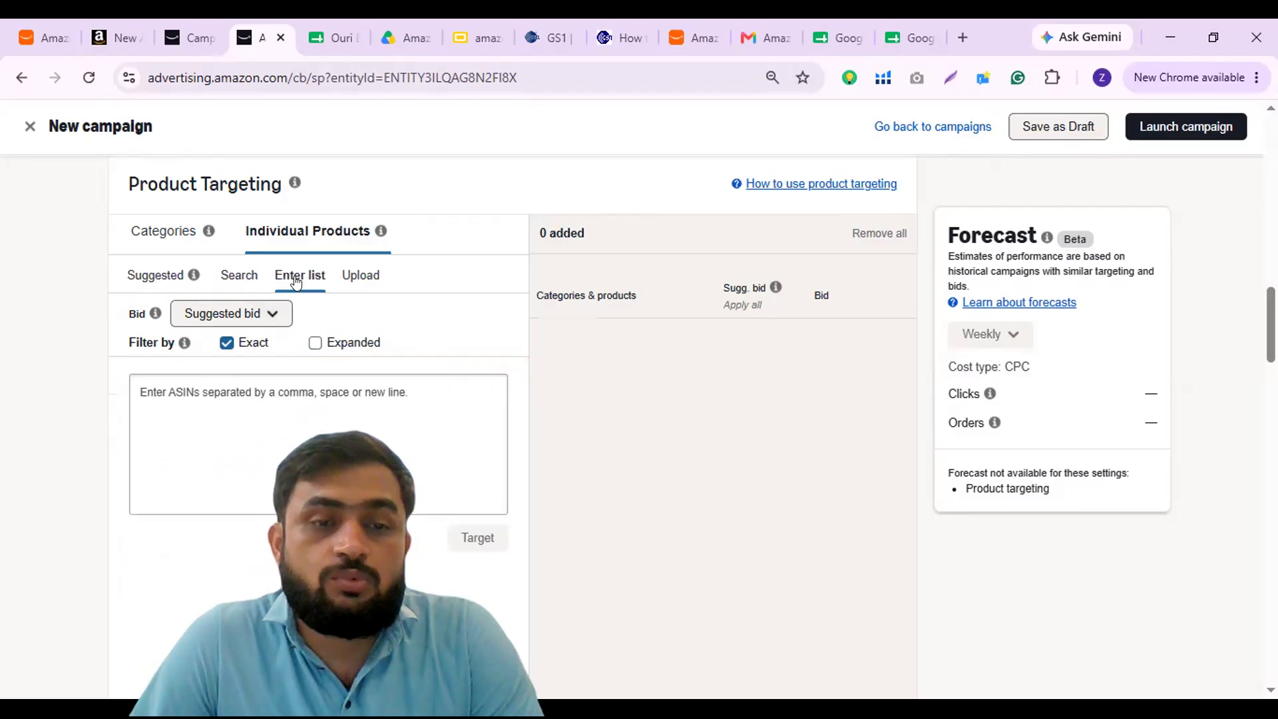
left_click(266, 416)
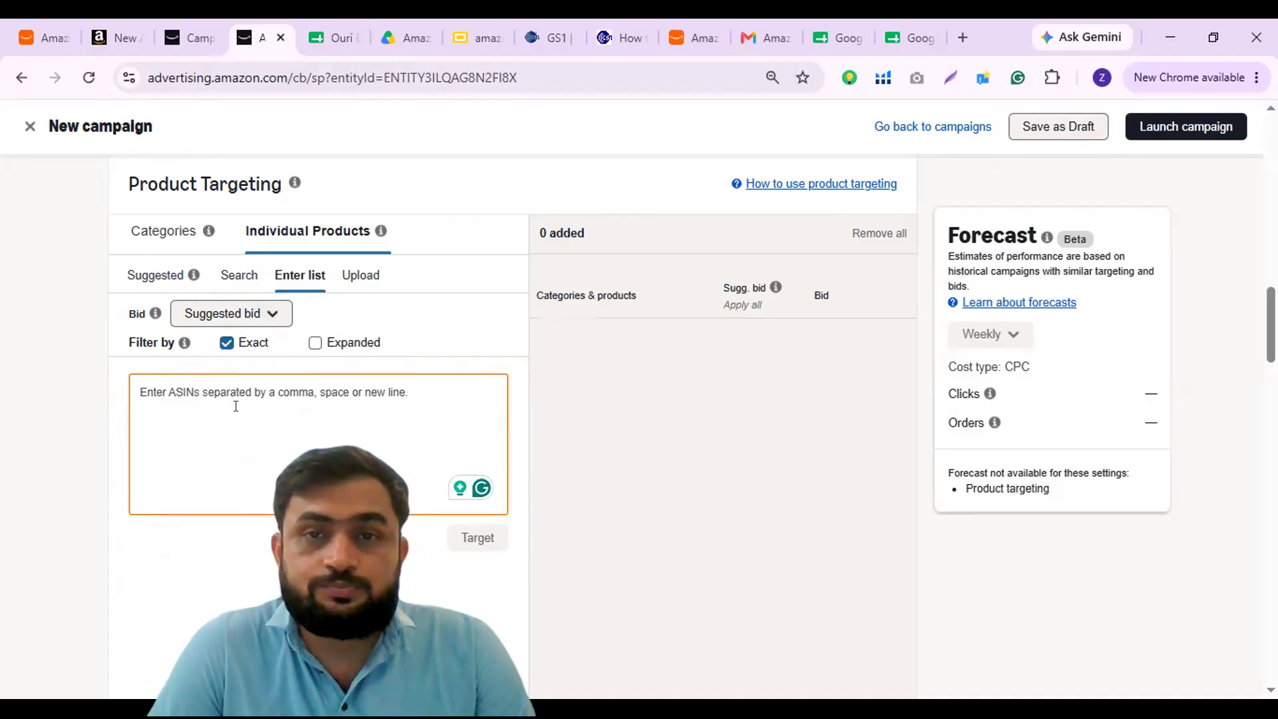
Open the PUREHEALPLUS scar treatment product from its Amazon store page and copy the ASIN B0G4SQL1XJ from its web address
left_click(693, 18)
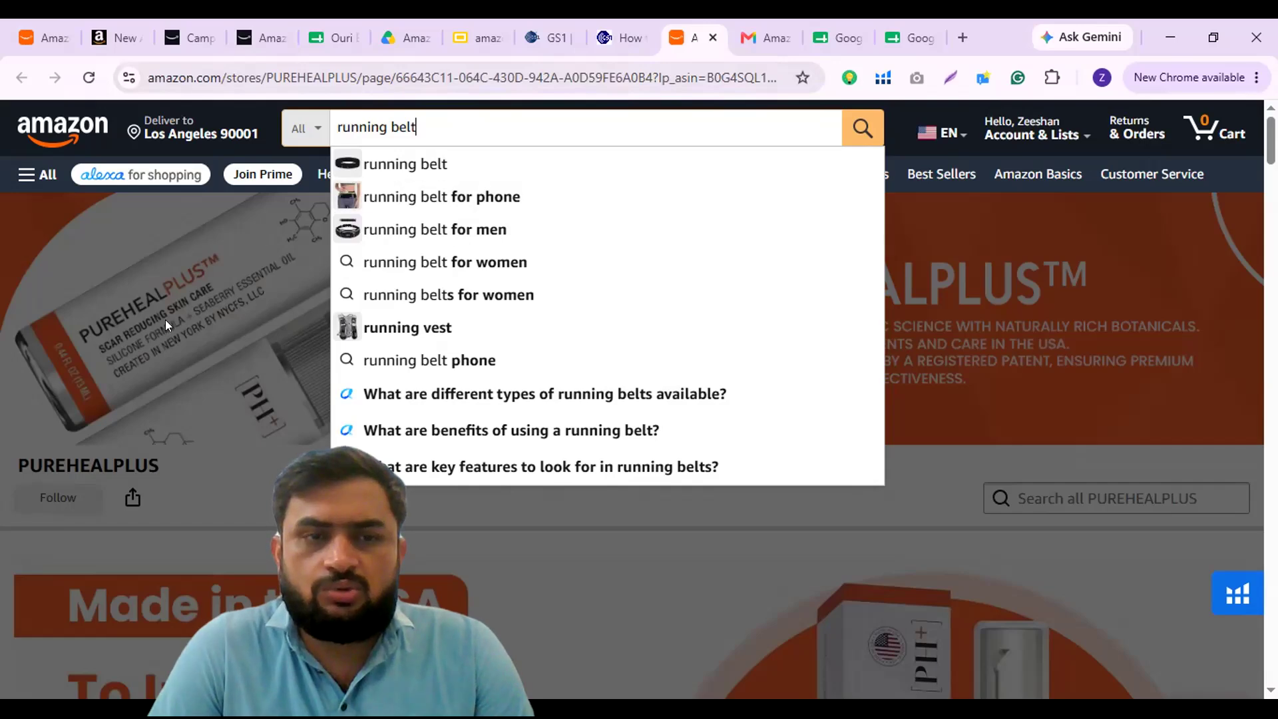
left_click(242, 365)
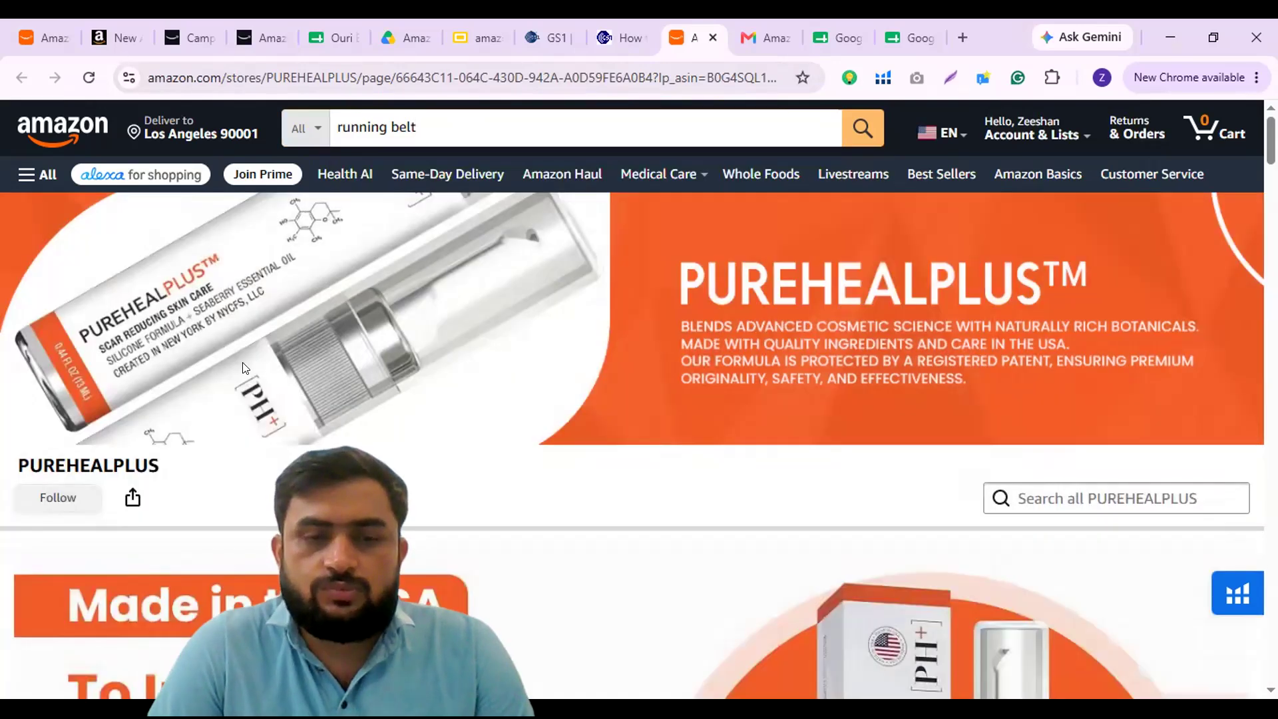
scroll(773, 396, "down", 10)
scroll(868, 311, "up", 4)
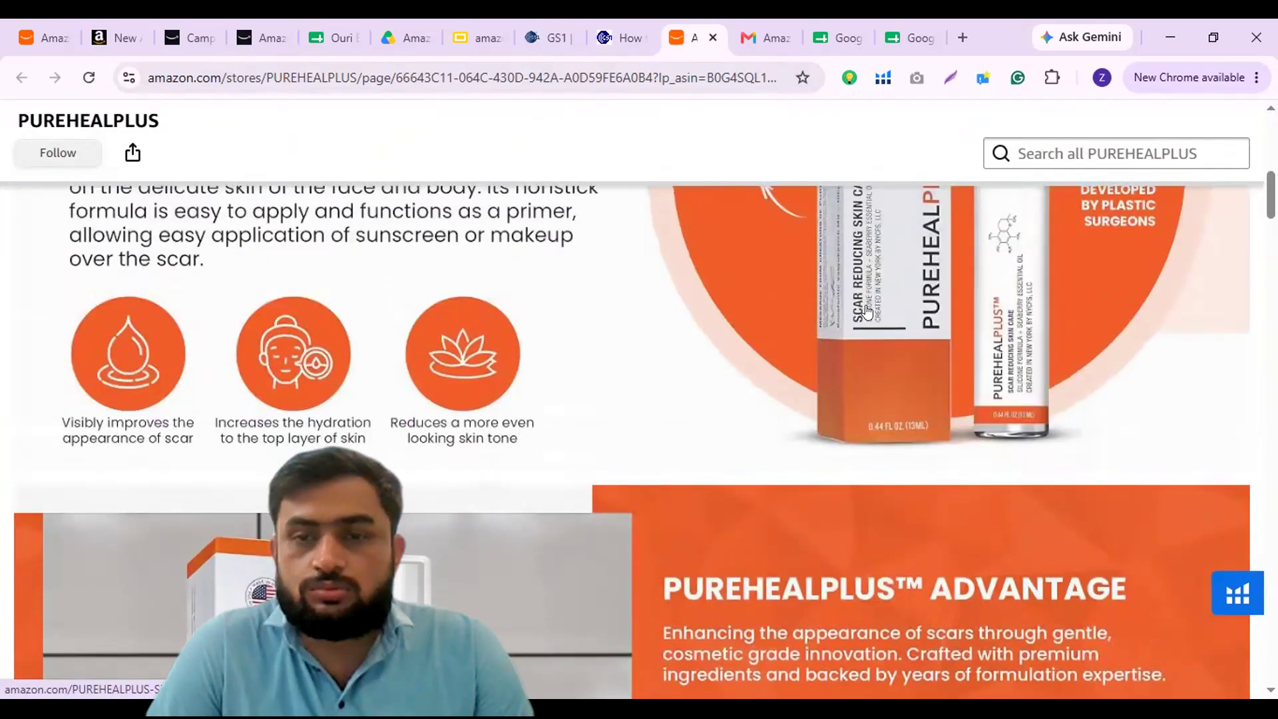
left_click(867, 311)
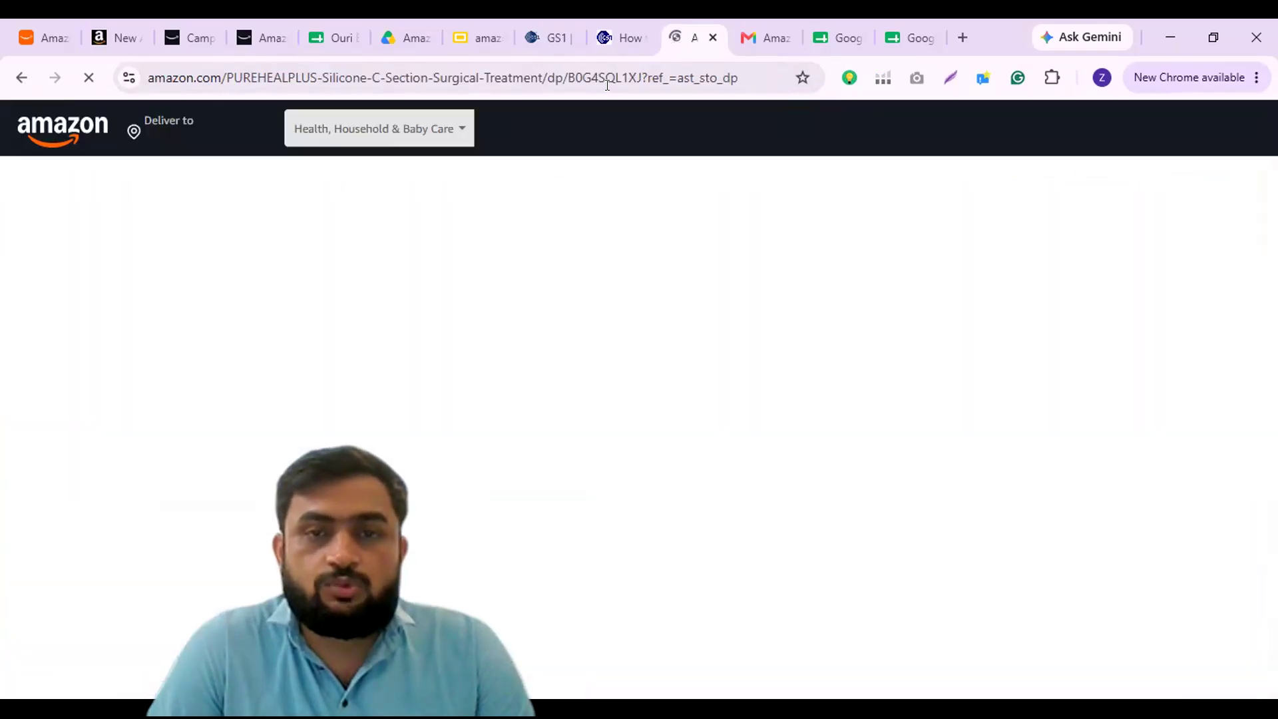
double_click(607, 78)
key("ctrl+c")
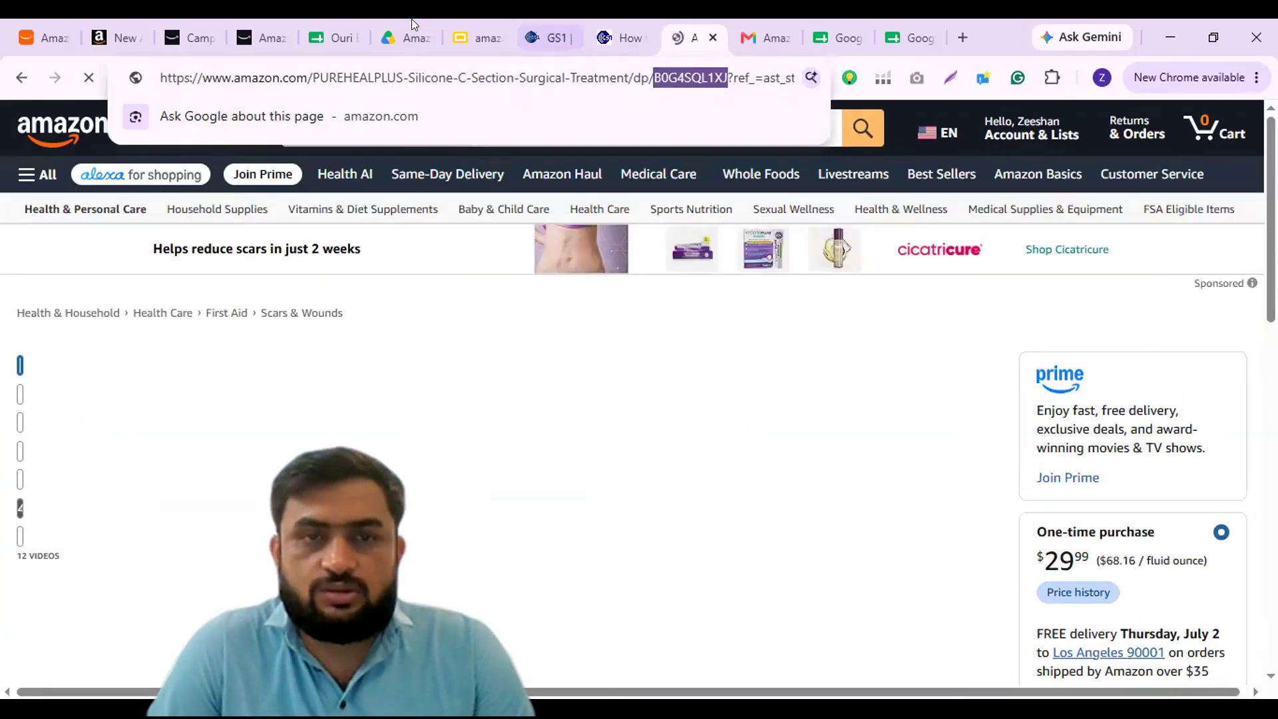
Add ASIN B0G4SQL1XJ as an exact individual product target in the new campaign, and remove all added targets
left_click(194, 19)
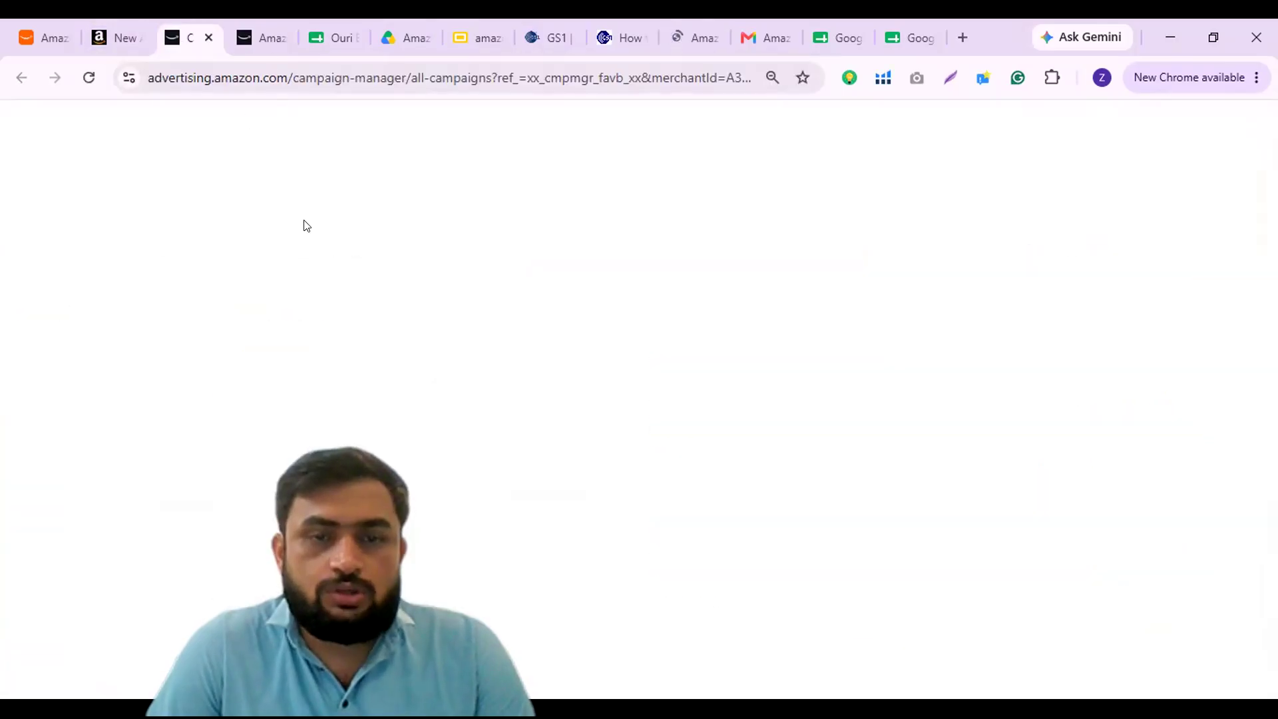
left_click(247, 29)
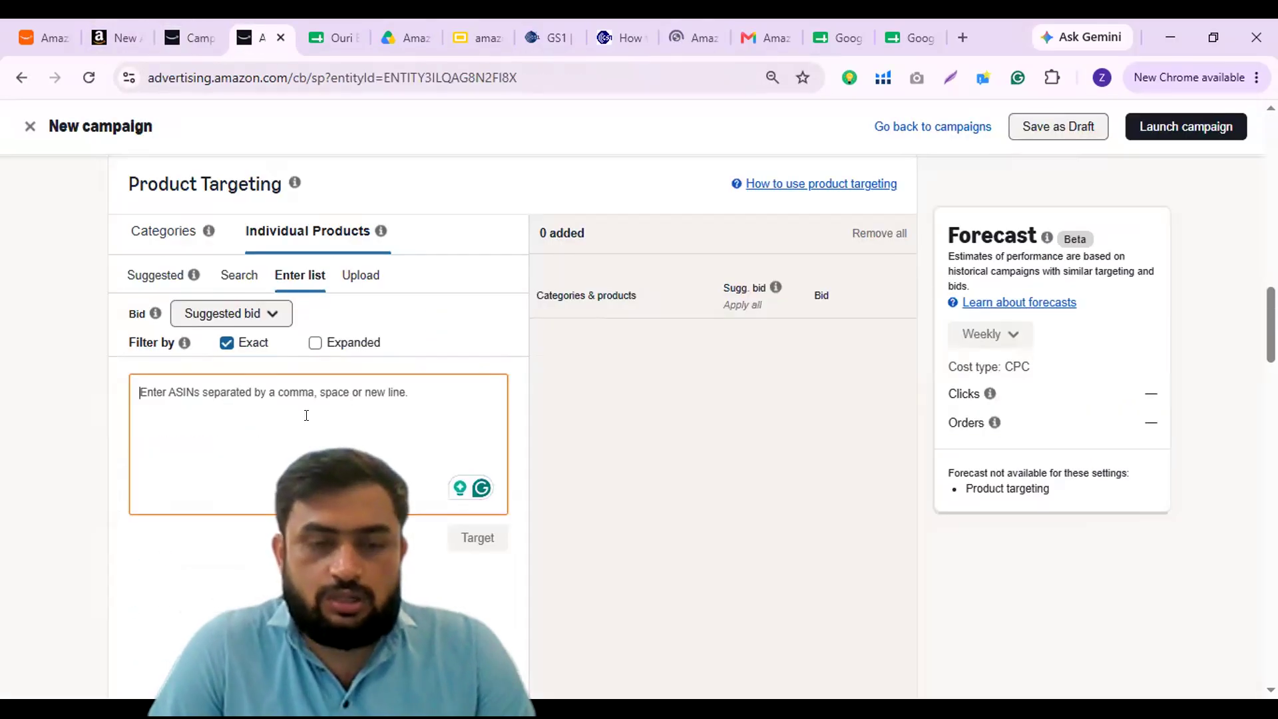
key("ctrl+v")
left_click(477, 536)
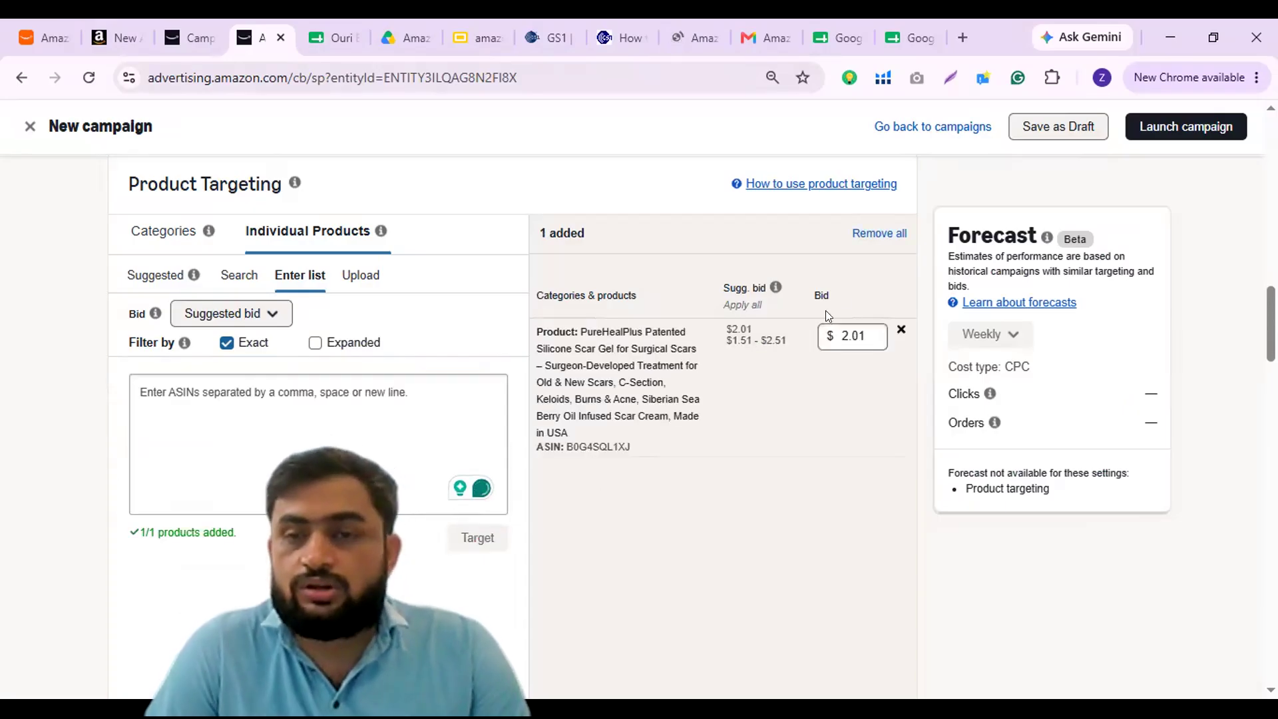
left_click(877, 234)
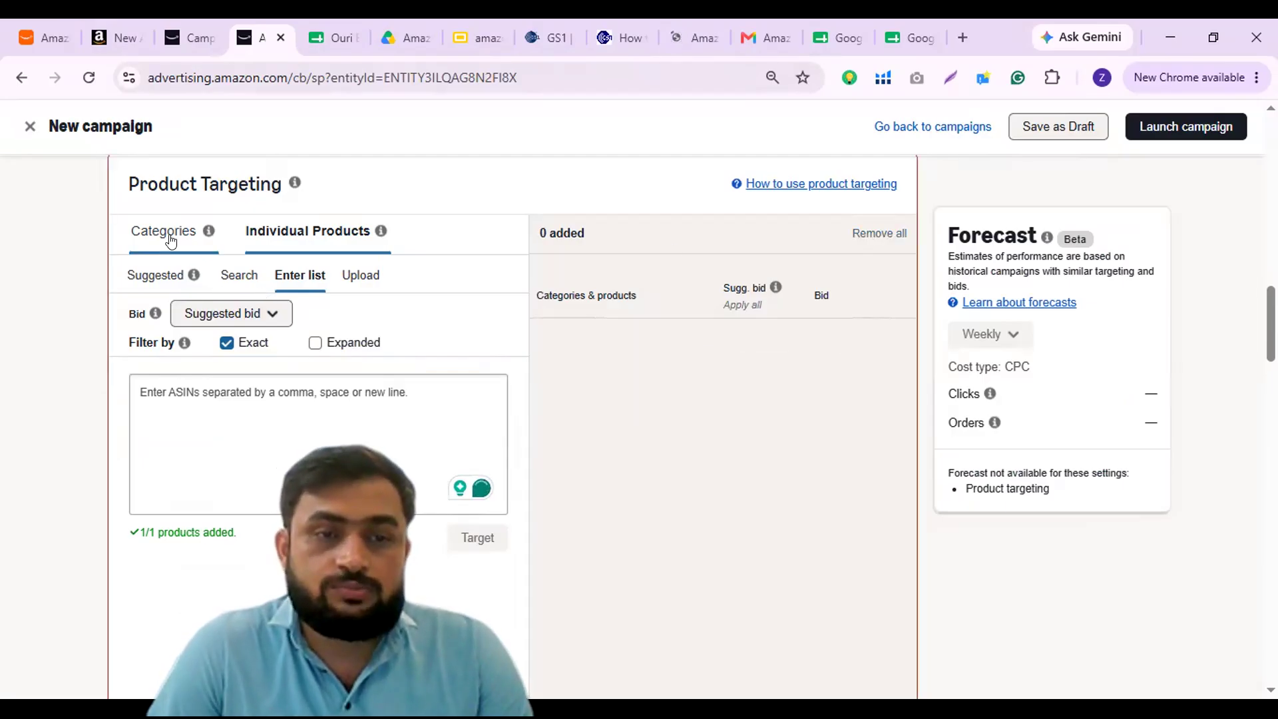
Look at the CSV upload option for individual product targets, and return to the ASIN list entry
left_click(360, 275)
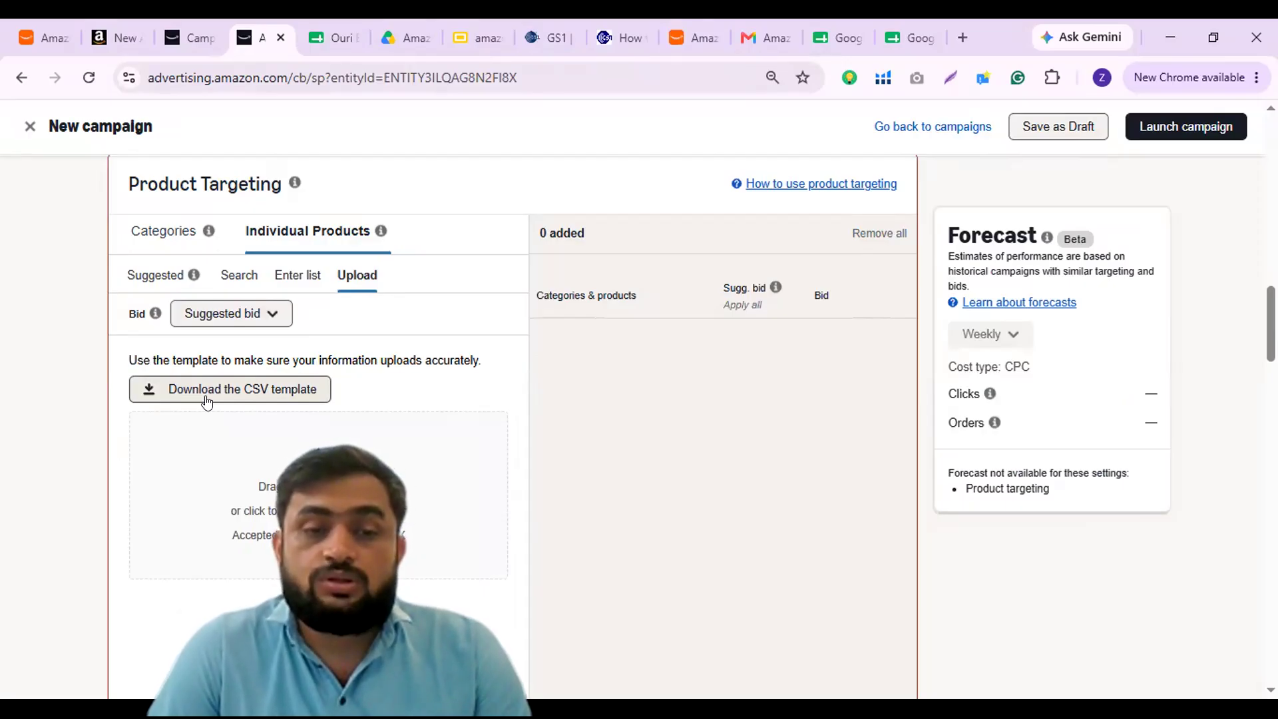
scroll(267, 311, "down", 1)
scroll(266, 311, "up", 2)
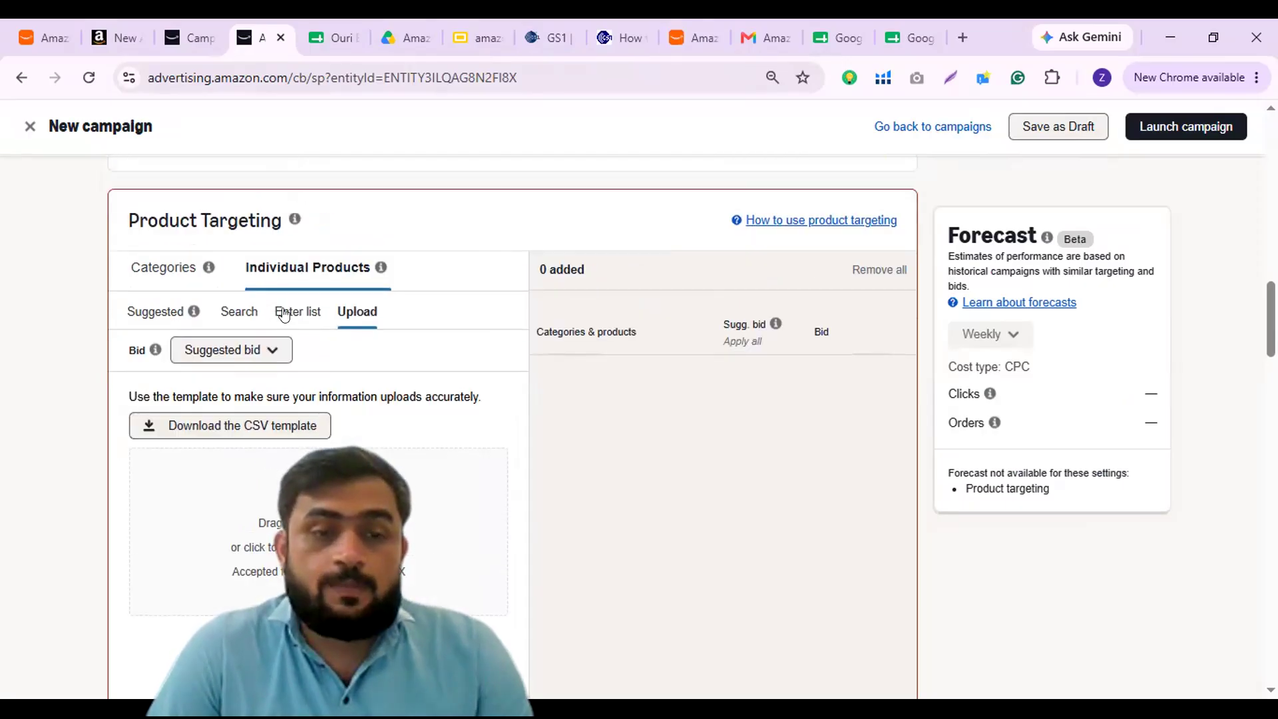
left_click(278, 313)
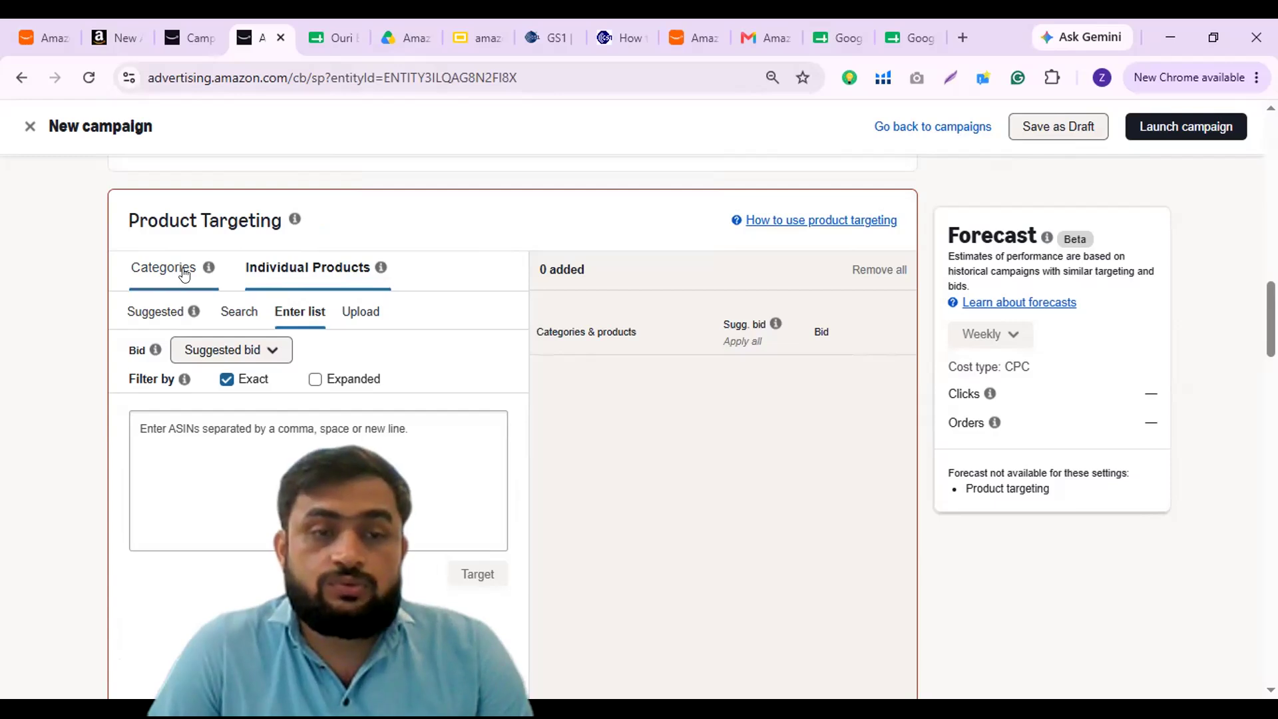
Switch to the suggested categories, check the bid options, and add the Hair Drying Towels category with its suggested bid
left_click(201, 285)
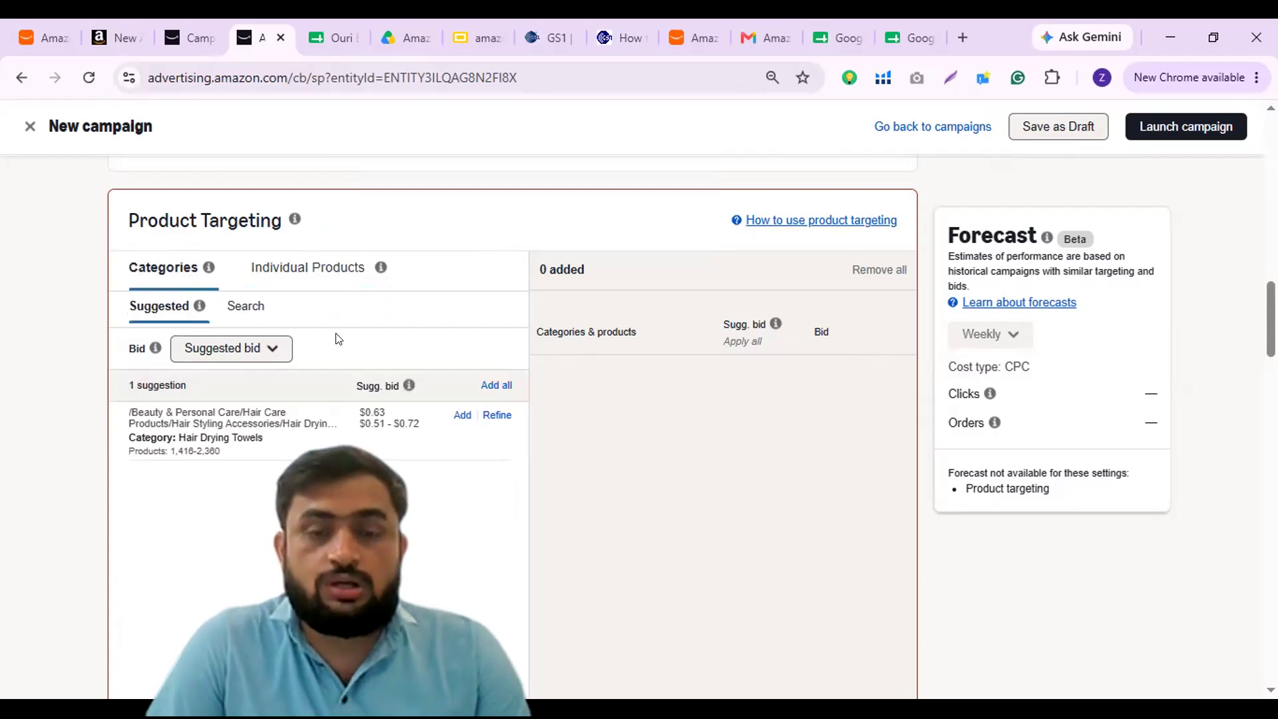
left_click(277, 349)
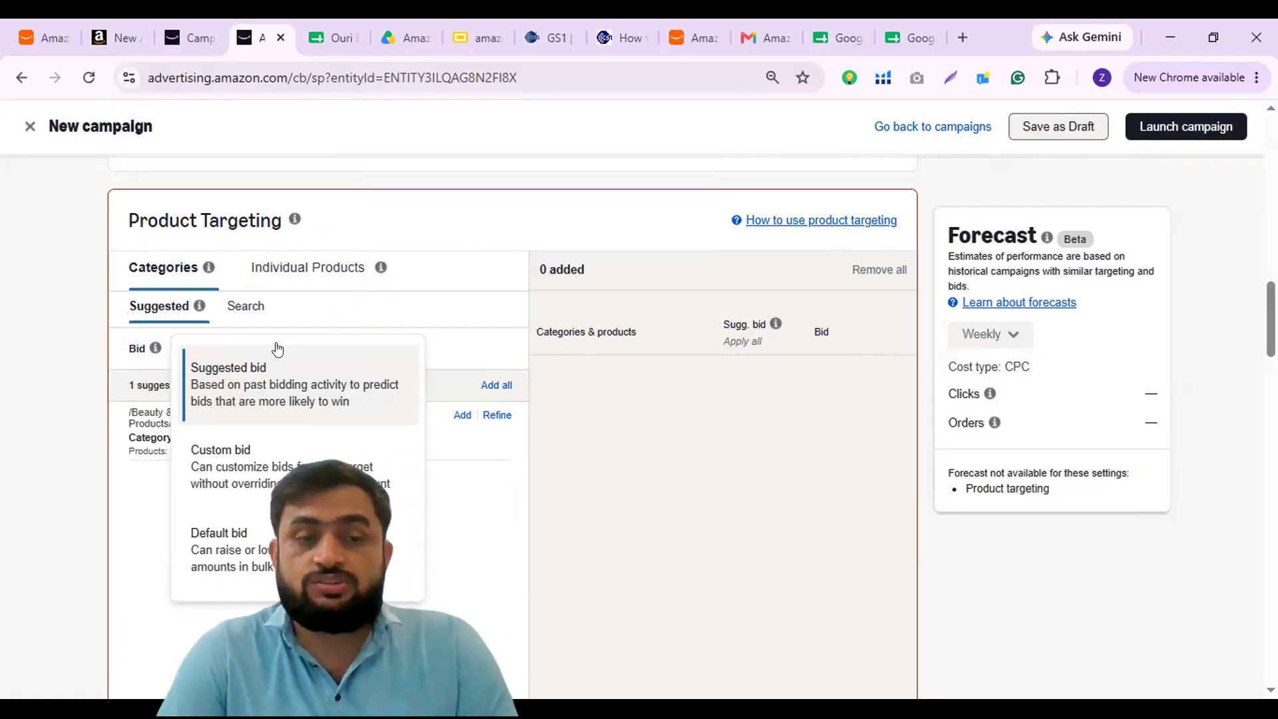
left_click(448, 490)
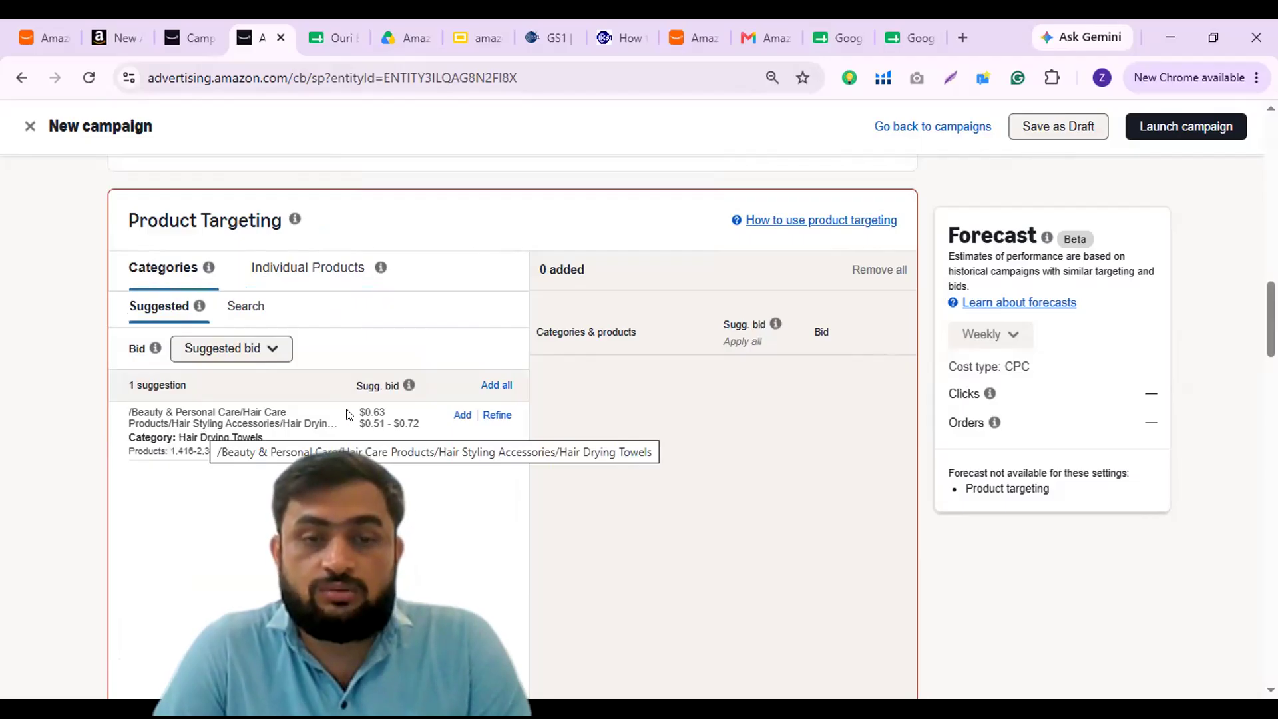
left_click(460, 416)
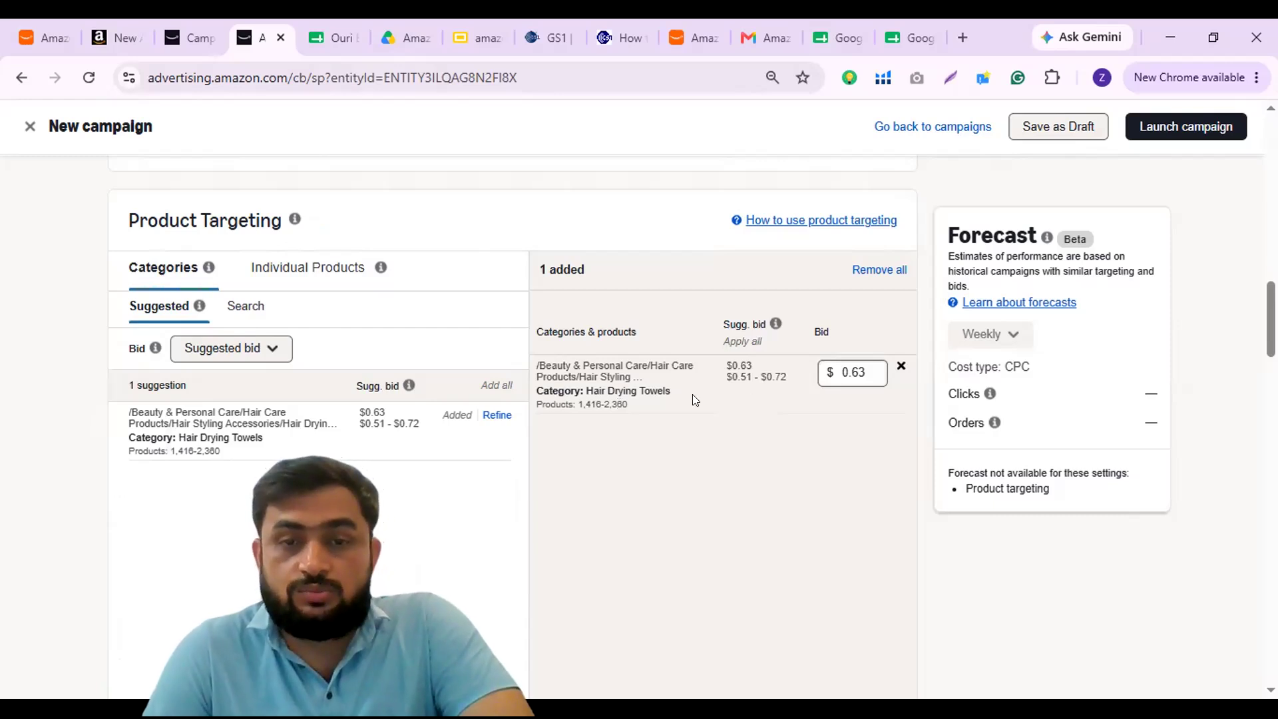
Open the refinement settings for the Hair Drying Towels category and look through the selectable brands
left_click(497, 416)
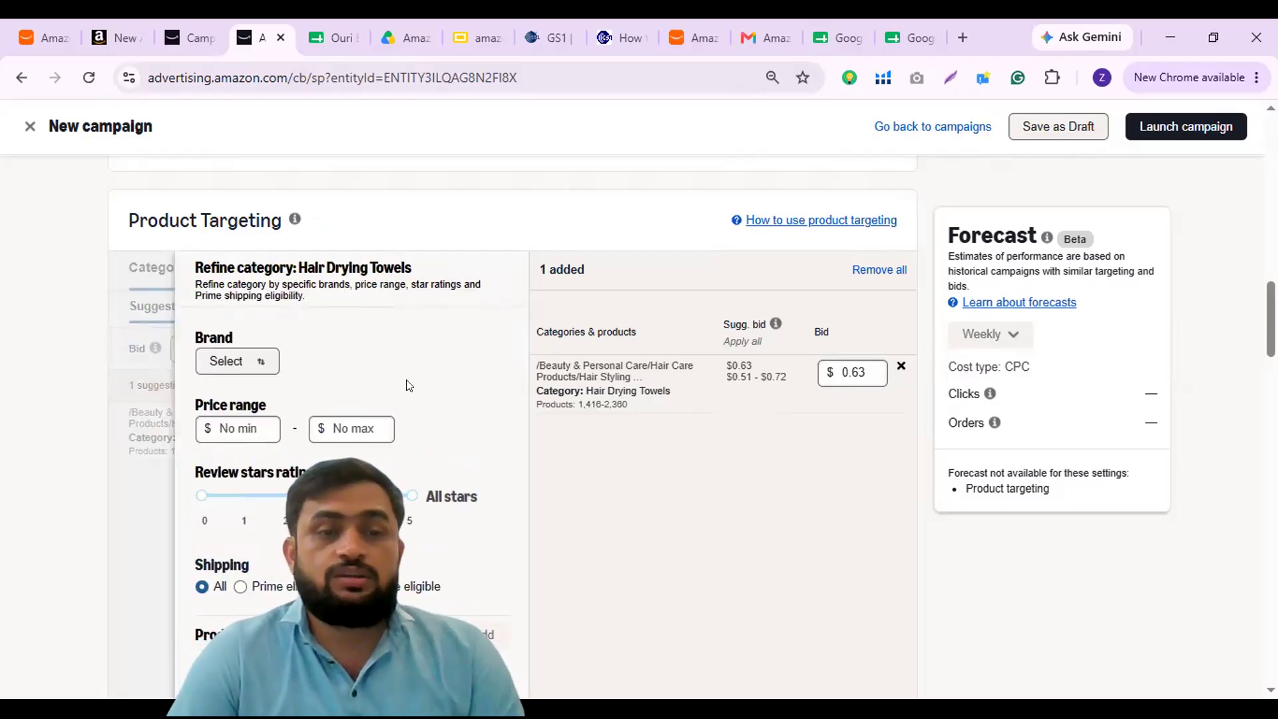
scroll(403, 375, "down", 1)
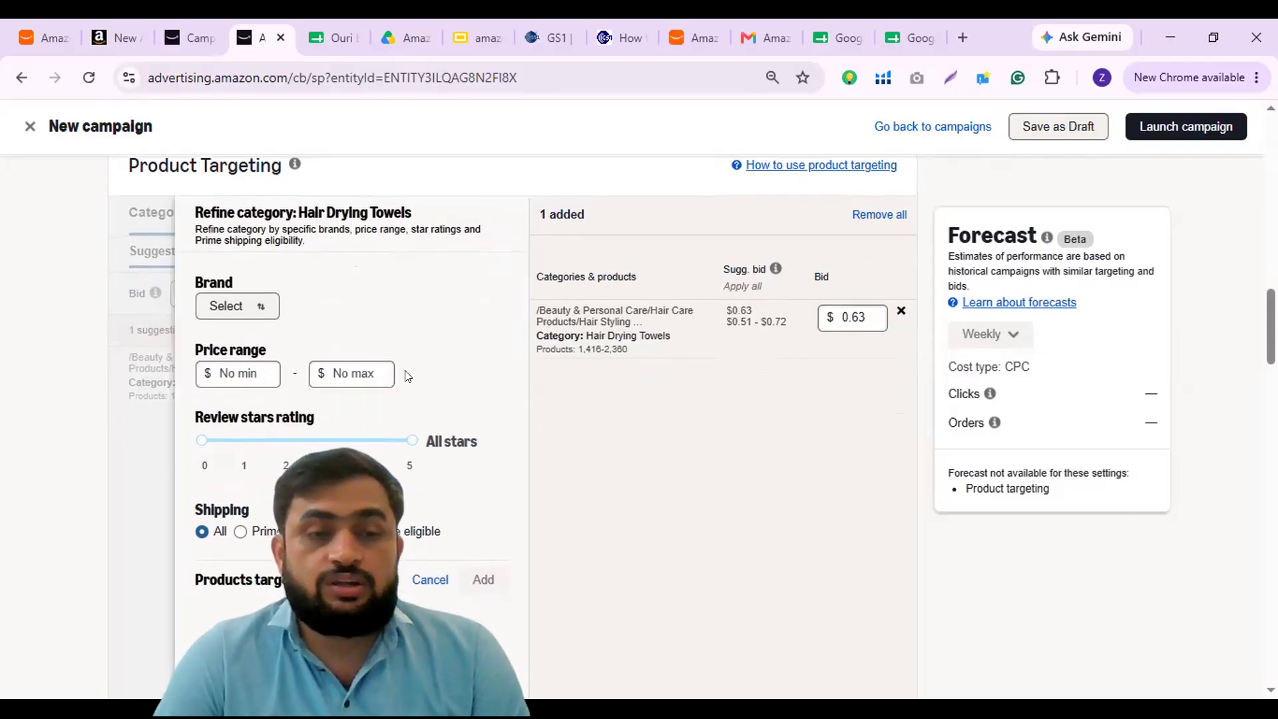
left_click(252, 311)
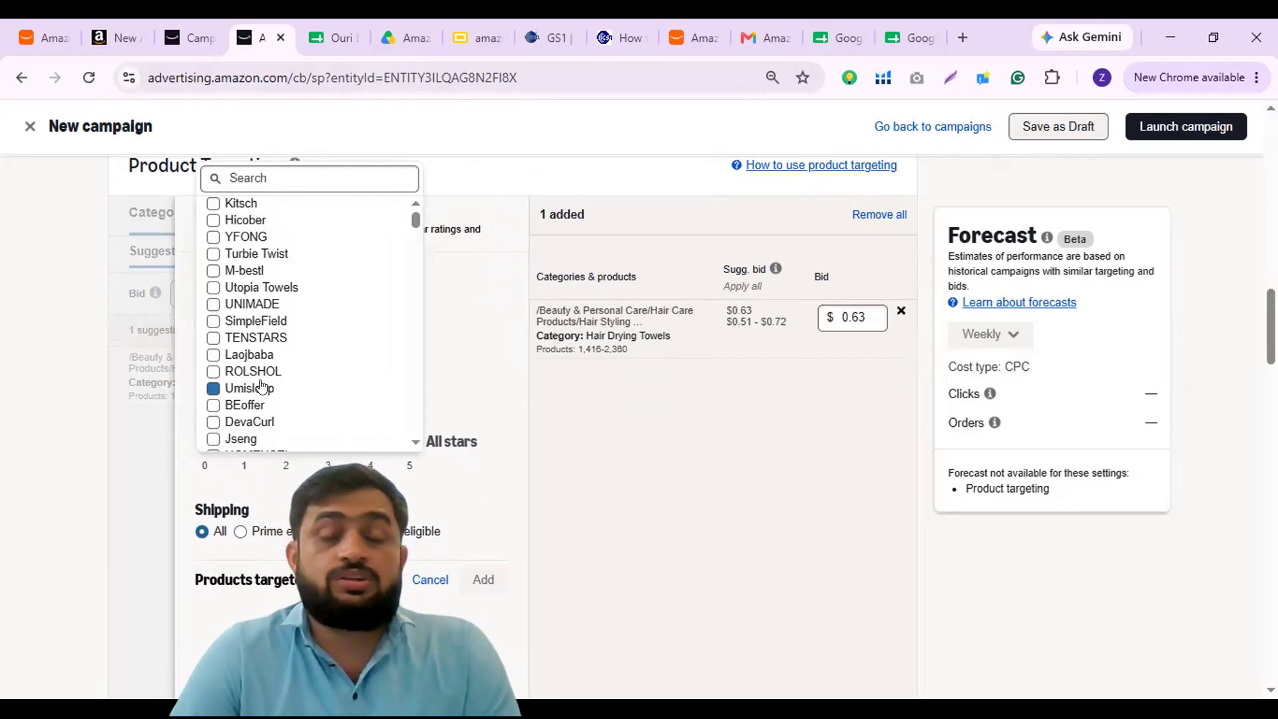
left_click(465, 331)
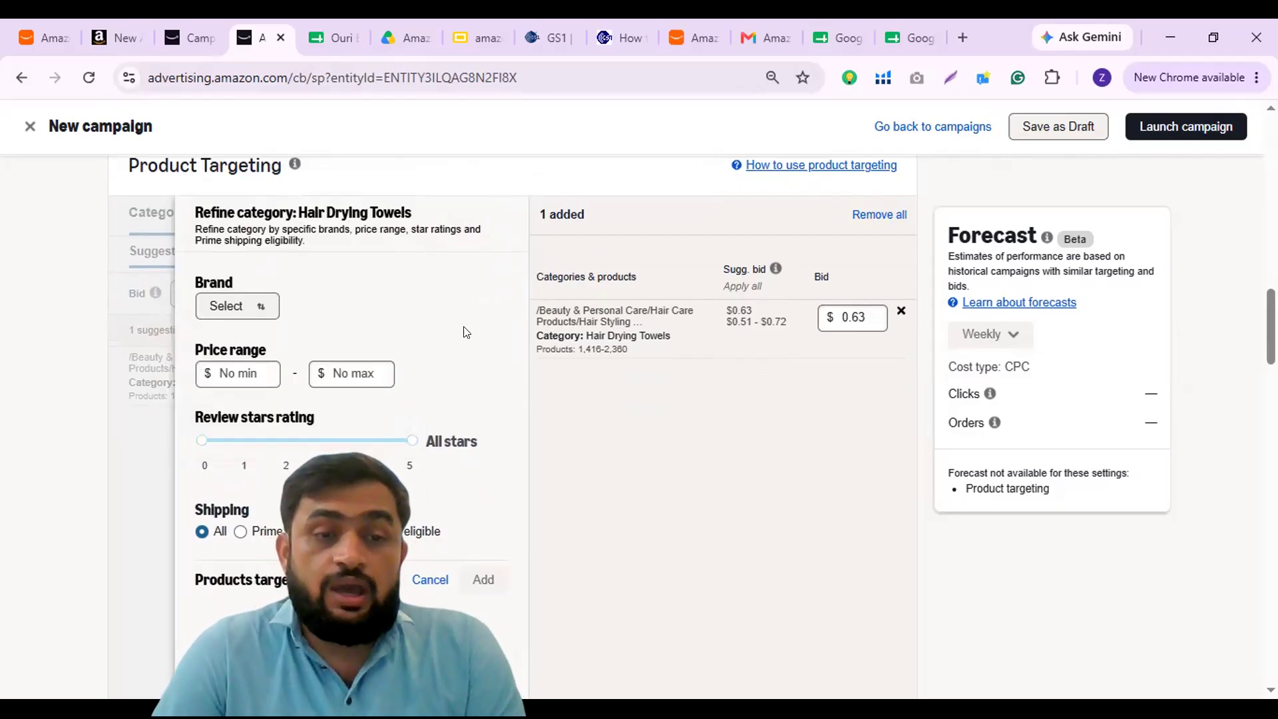
Set the minimum of the category's price range to $29.99
scroll(466, 332, "down", 1)
left_click(249, 329)
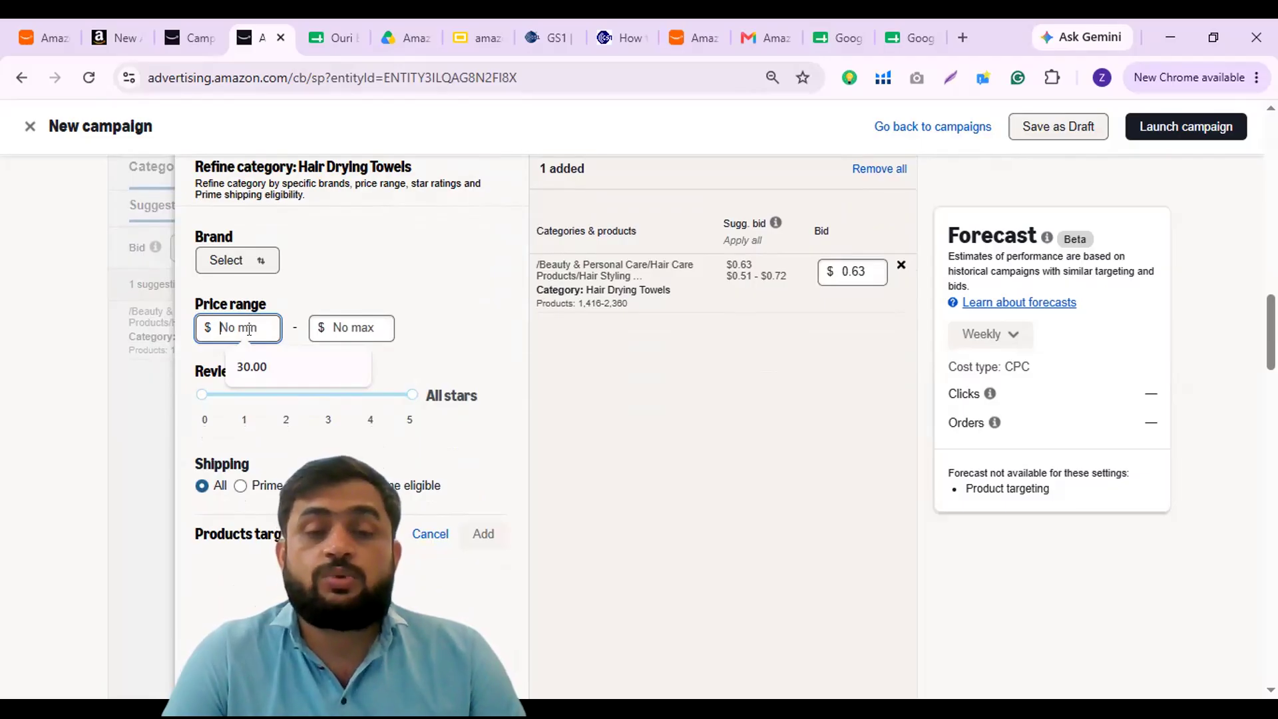
left_click(360, 284)
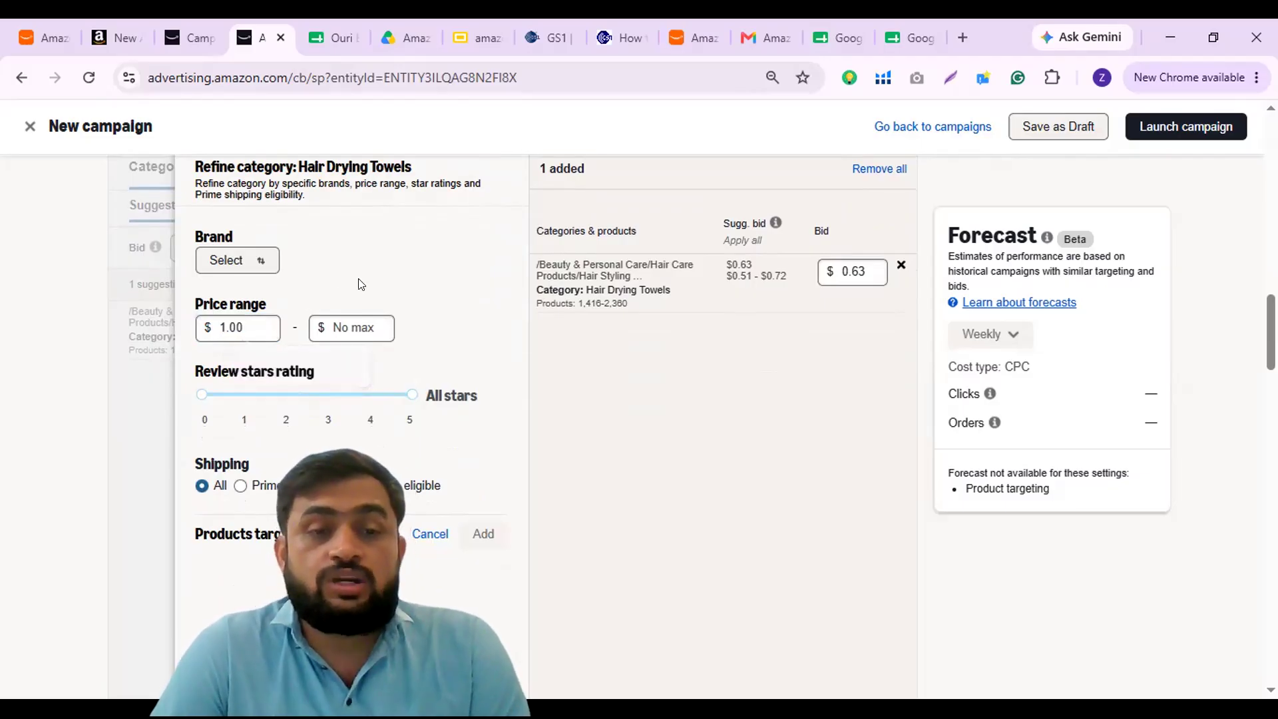
double_click(236, 320)
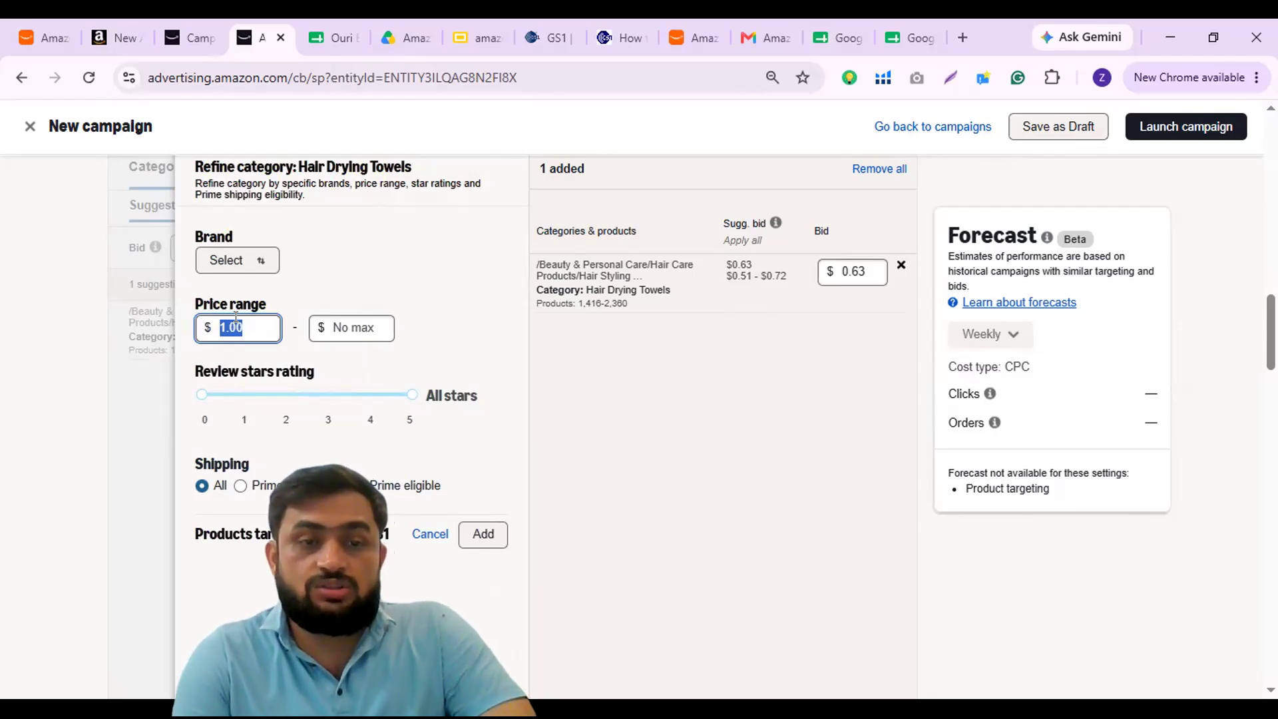
left_click(239, 317)
double_click(238, 317)
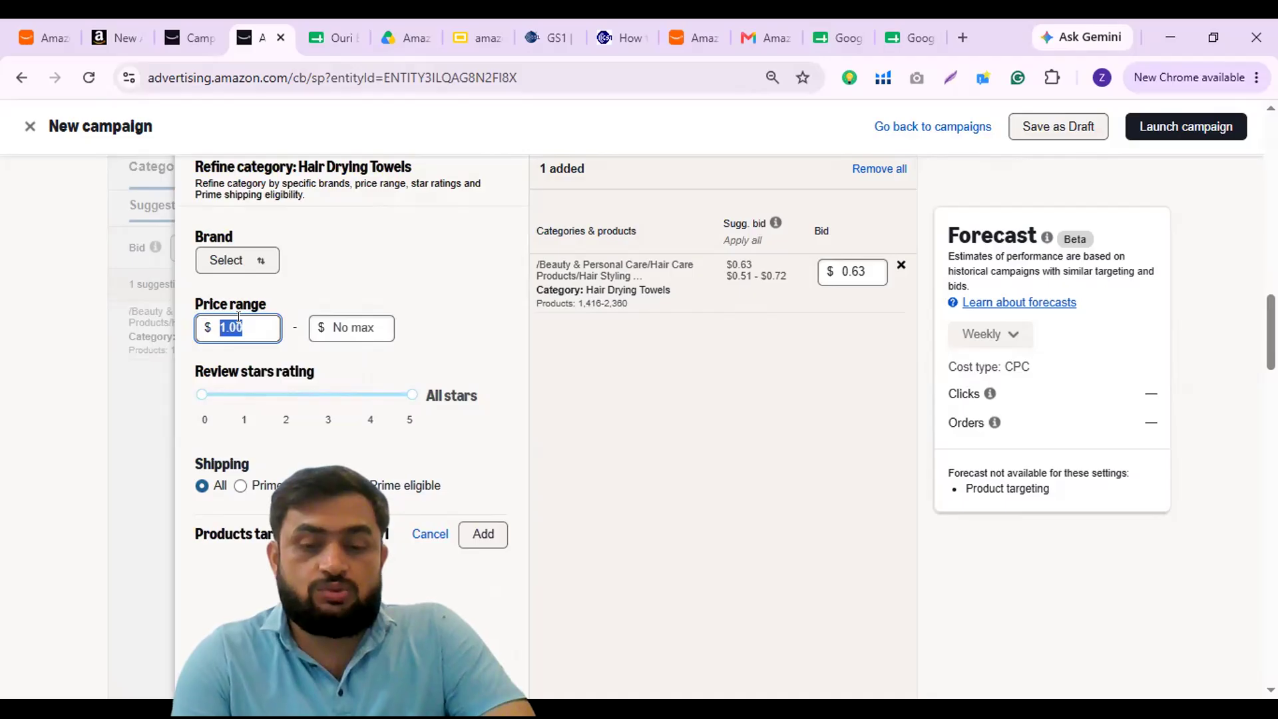
type("29.99")
left_click(332, 310)
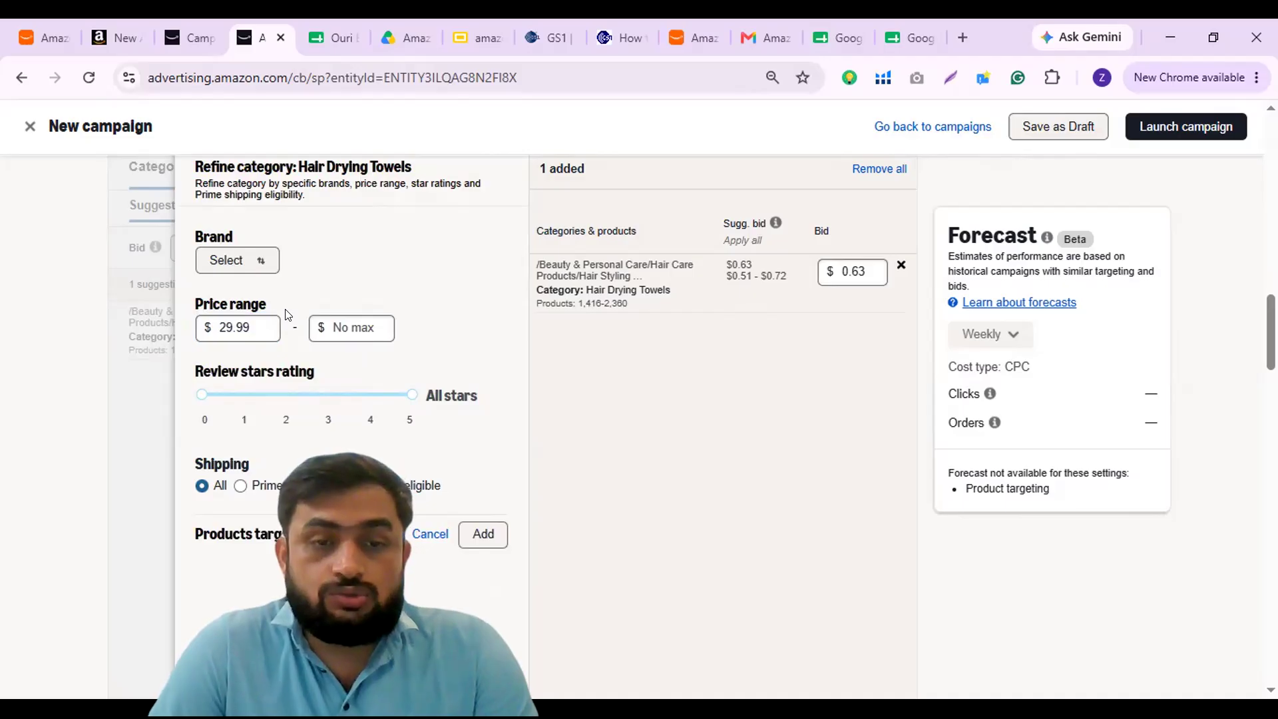
Clear the minimum price from the category's price range
scroll(257, 323, "down", 1)
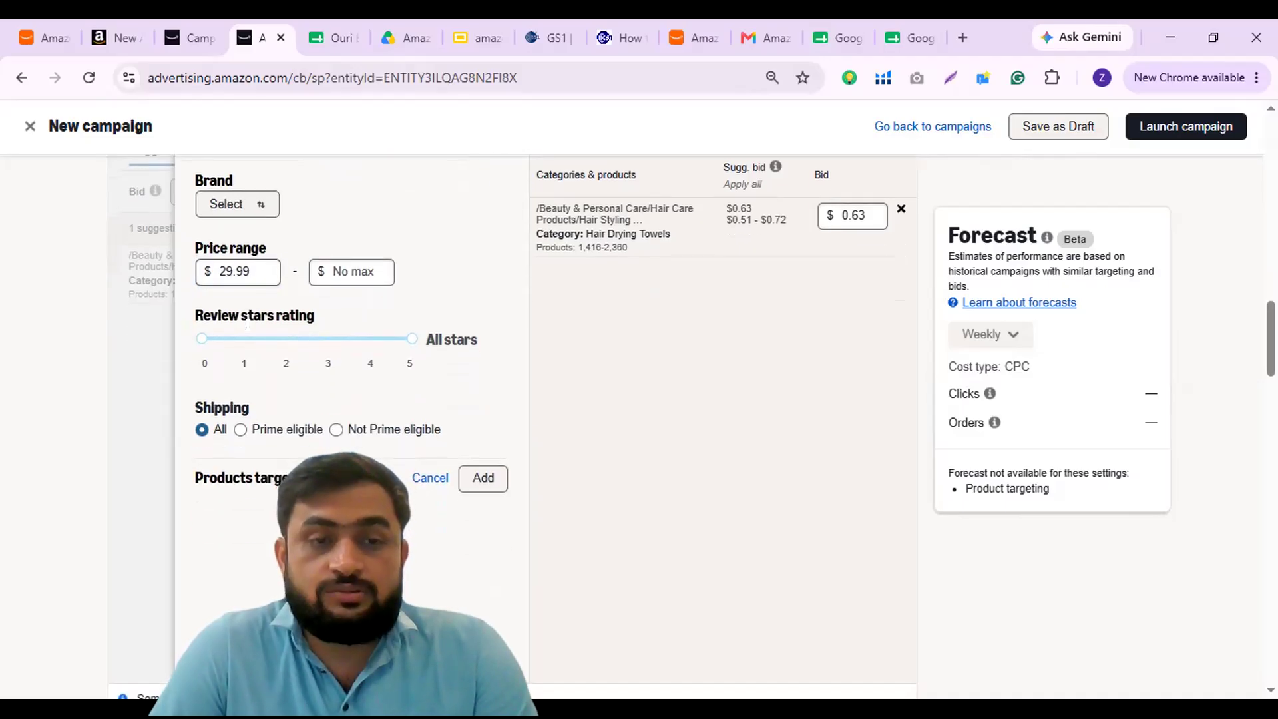
double_click(238, 271)
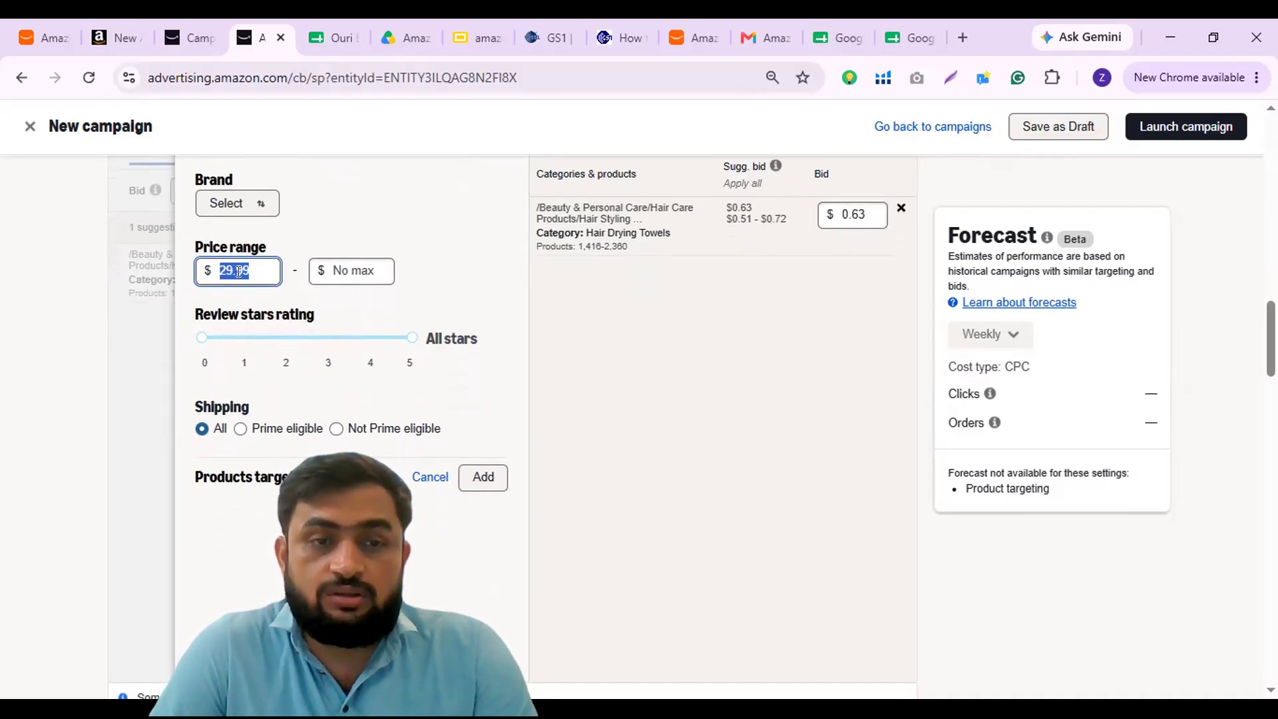
key("BackSpace")
left_click(318, 221)
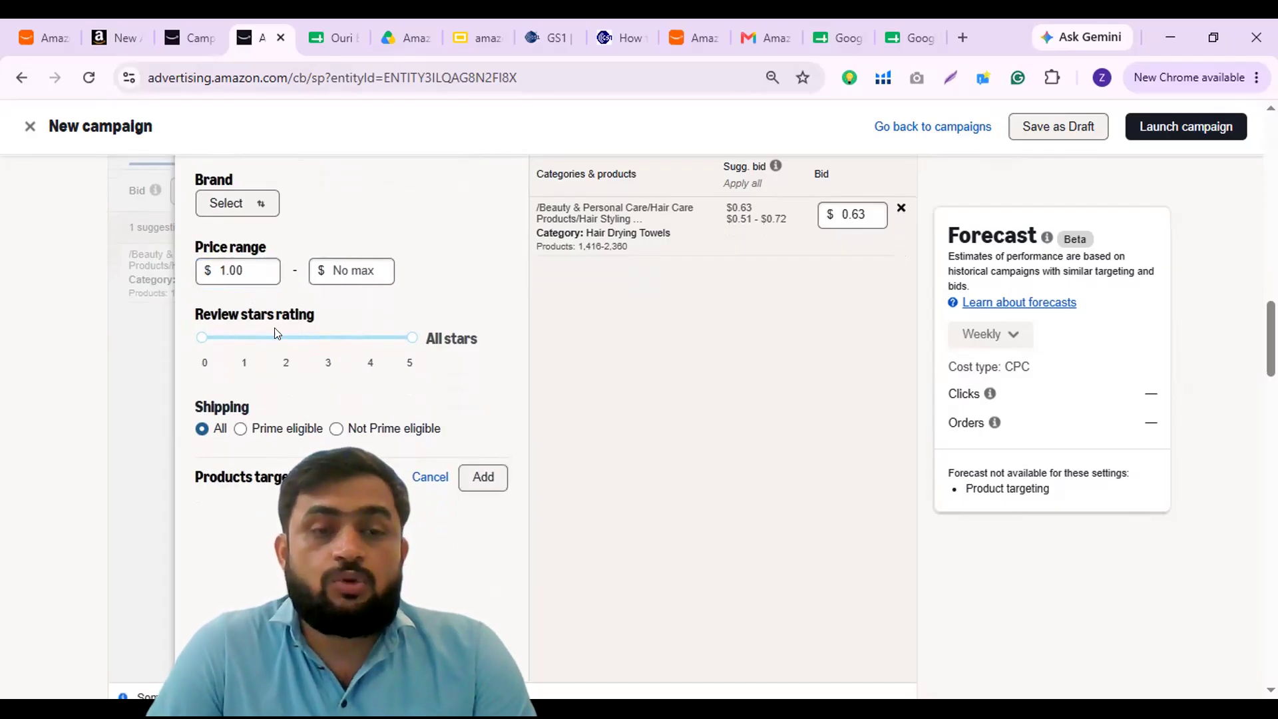
Limit the category's review stars rating to 0-4 stars
left_click(371, 338)
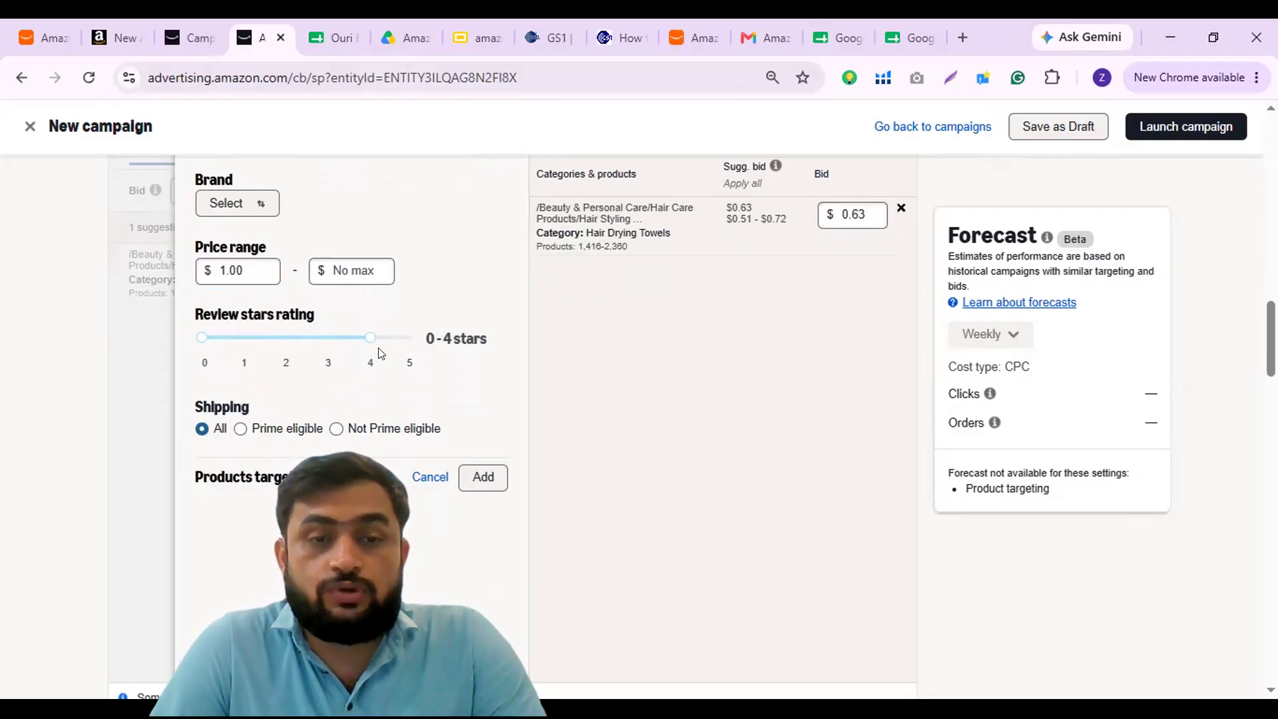
left_click(393, 338)
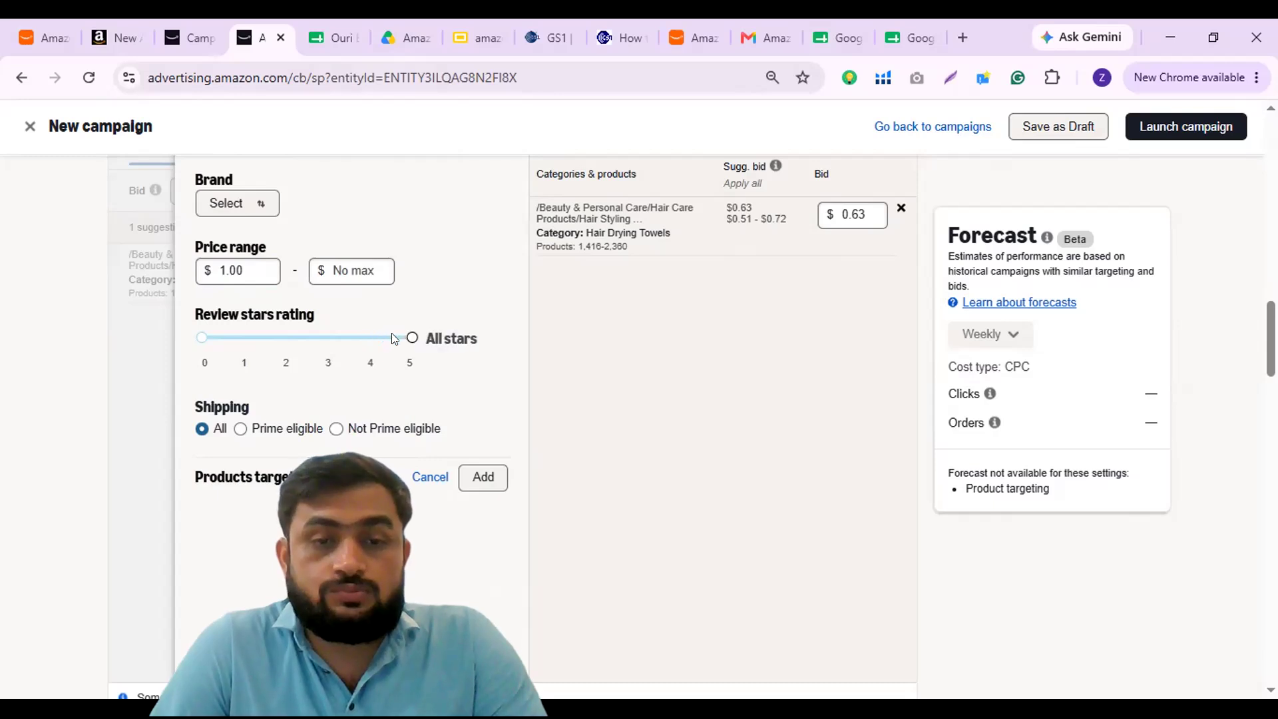
left_click(368, 335)
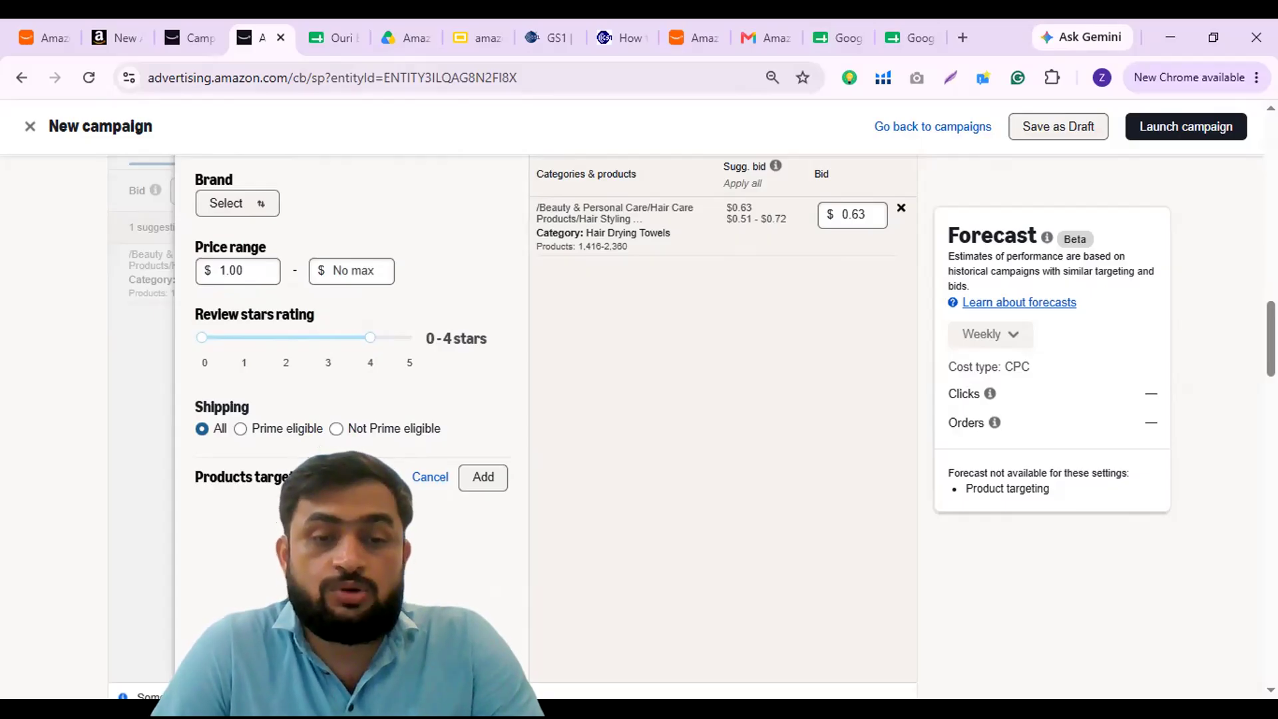
Restrict the category's shipping refinement to Prime eligible products
left_click(262, 433)
left_click(203, 430)
left_click(241, 429)
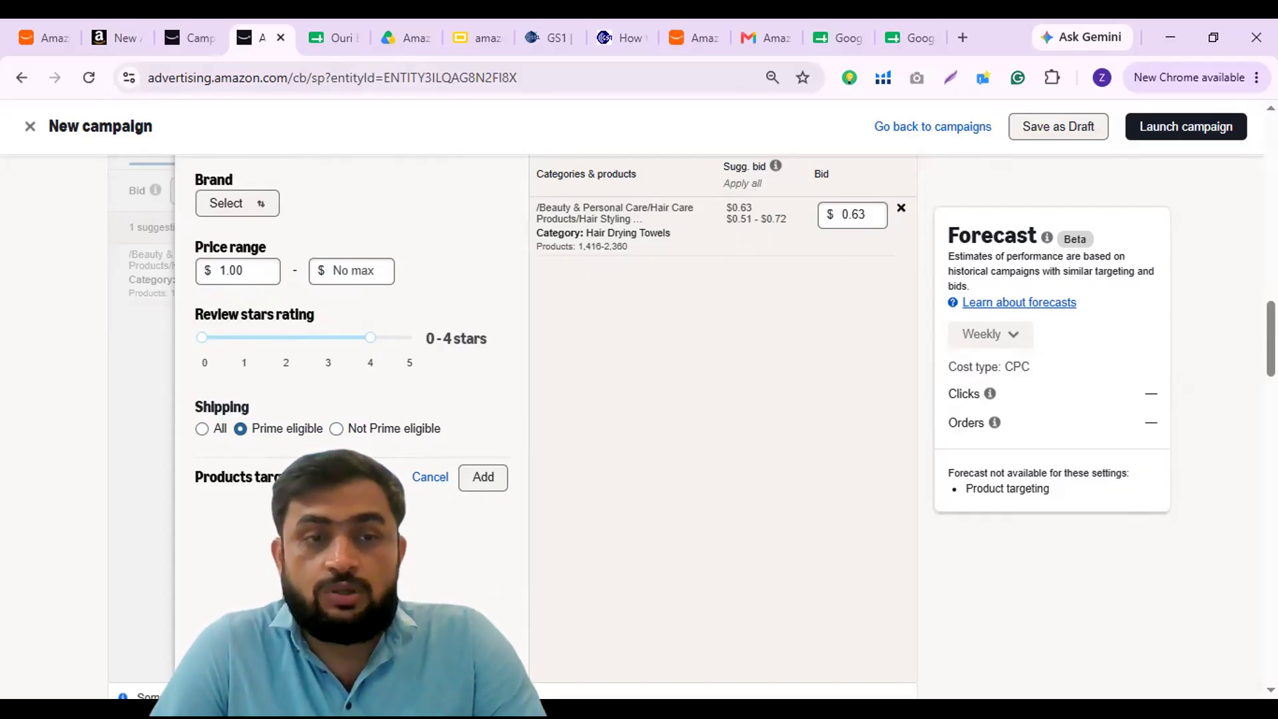
Review the brand, price range, star rating and shipping refinements for the Hair Drying Towels category
scroll(723, 426, "up", 3)
scroll(723, 426, "down", 3)
scroll(722, 426, "up", 1)
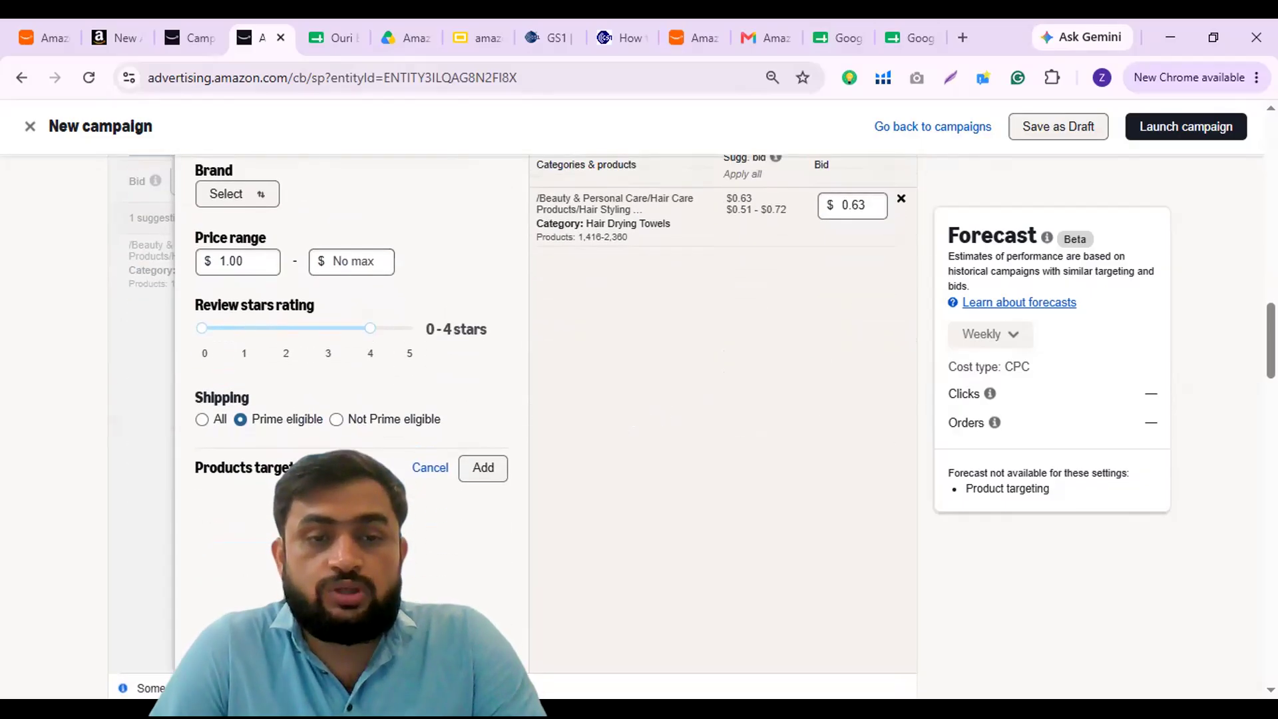
scroll(225, 326, "up", 1)
double_click(225, 325)
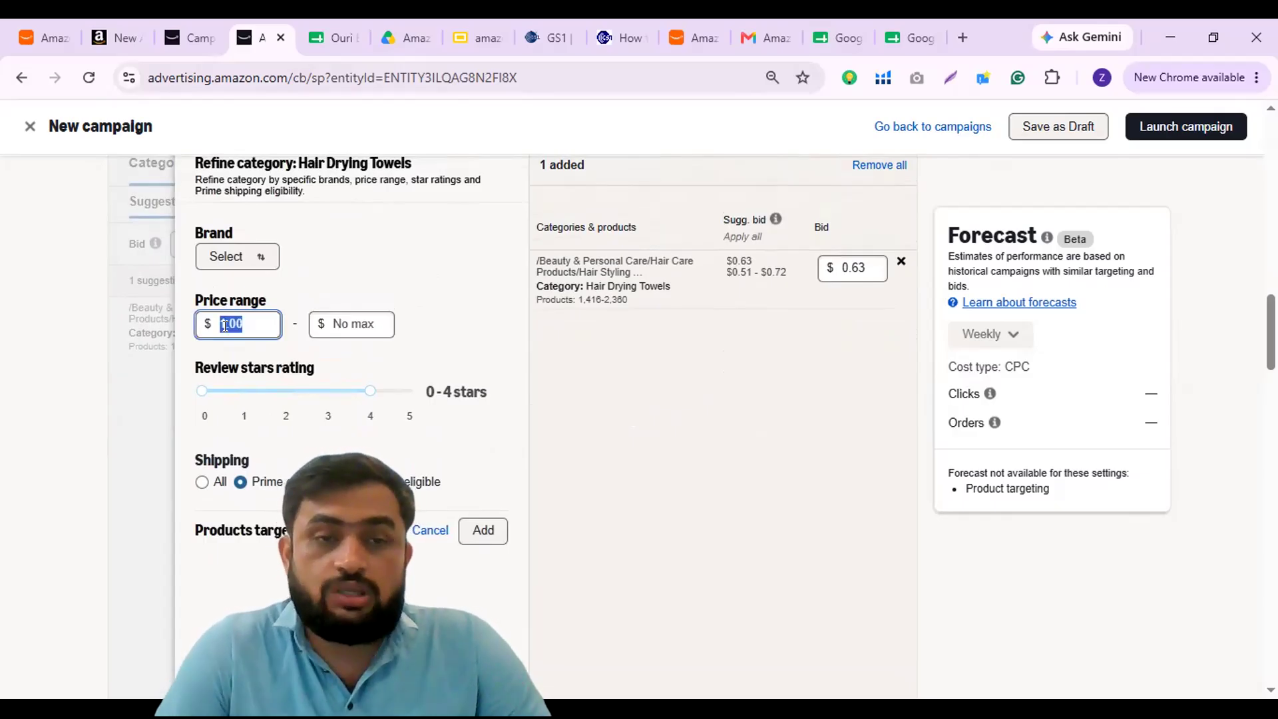
scroll(307, 294, "up", 1)
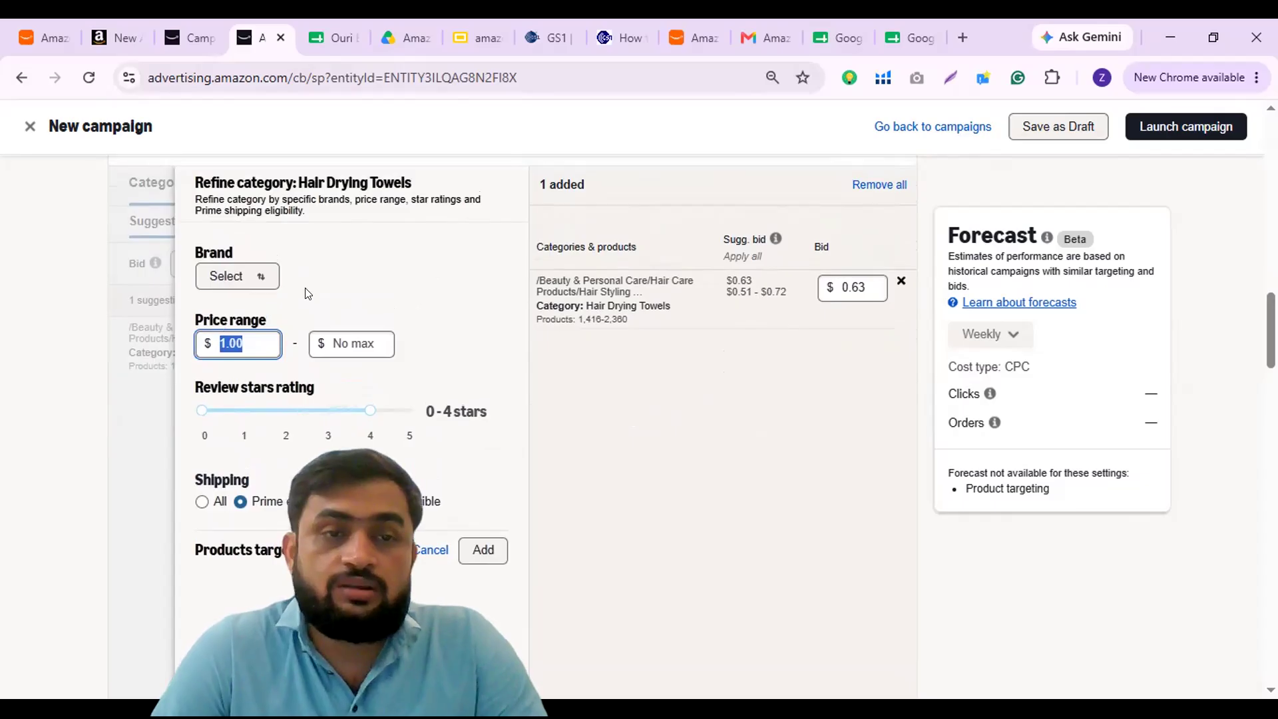
scroll(306, 292, "up", 1)
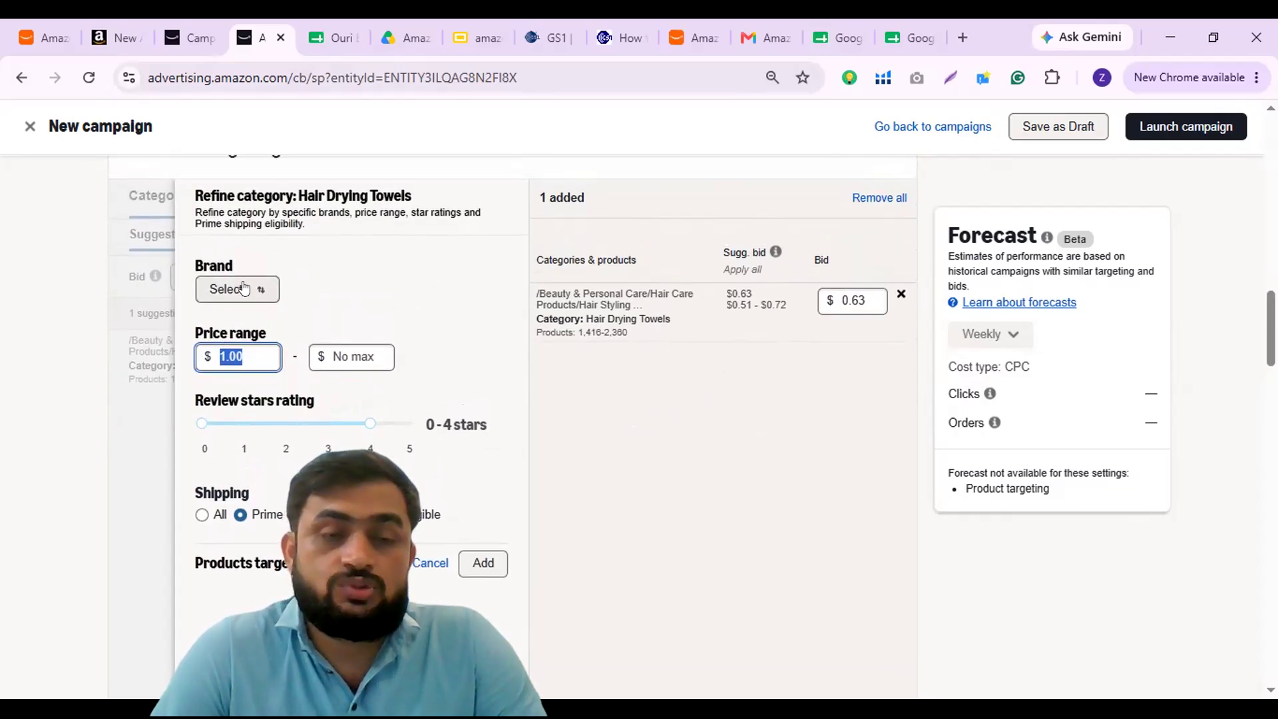
left_click(247, 346)
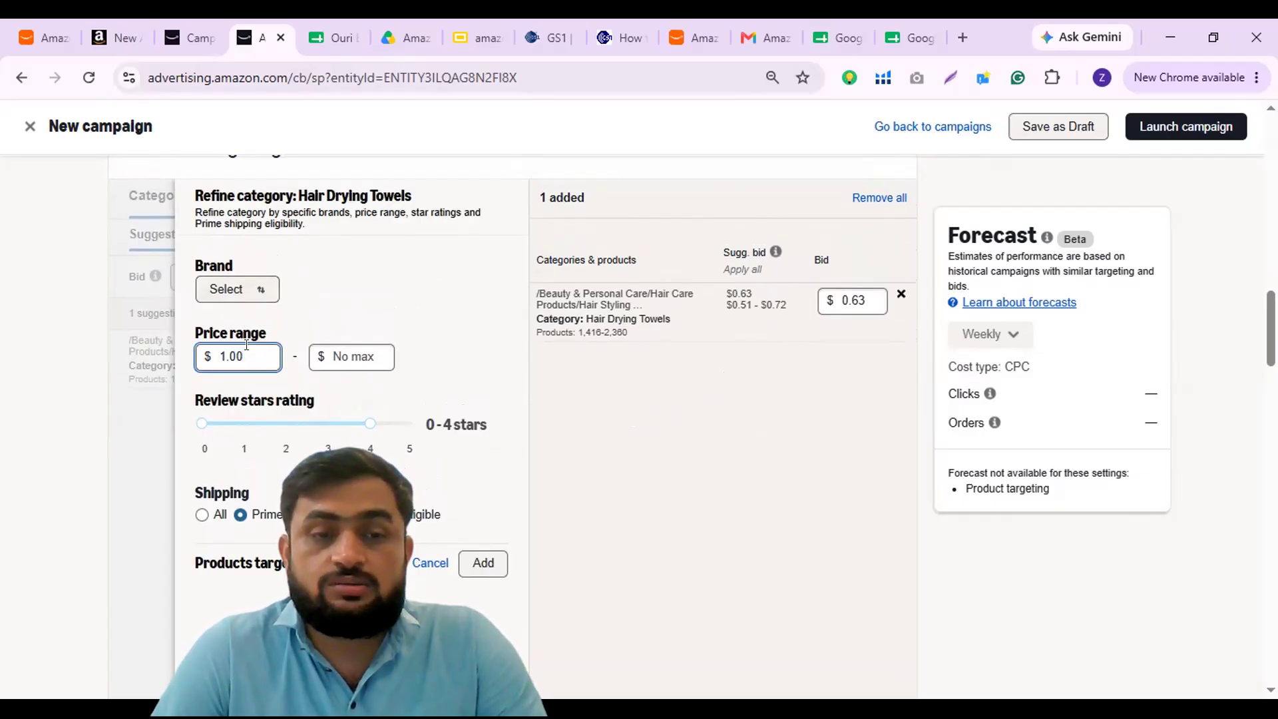
Clear the category's minimum price again and set its shipping refinement to All
scroll(246, 345, "down", 1)
double_click(245, 328)
key("BackSpace")
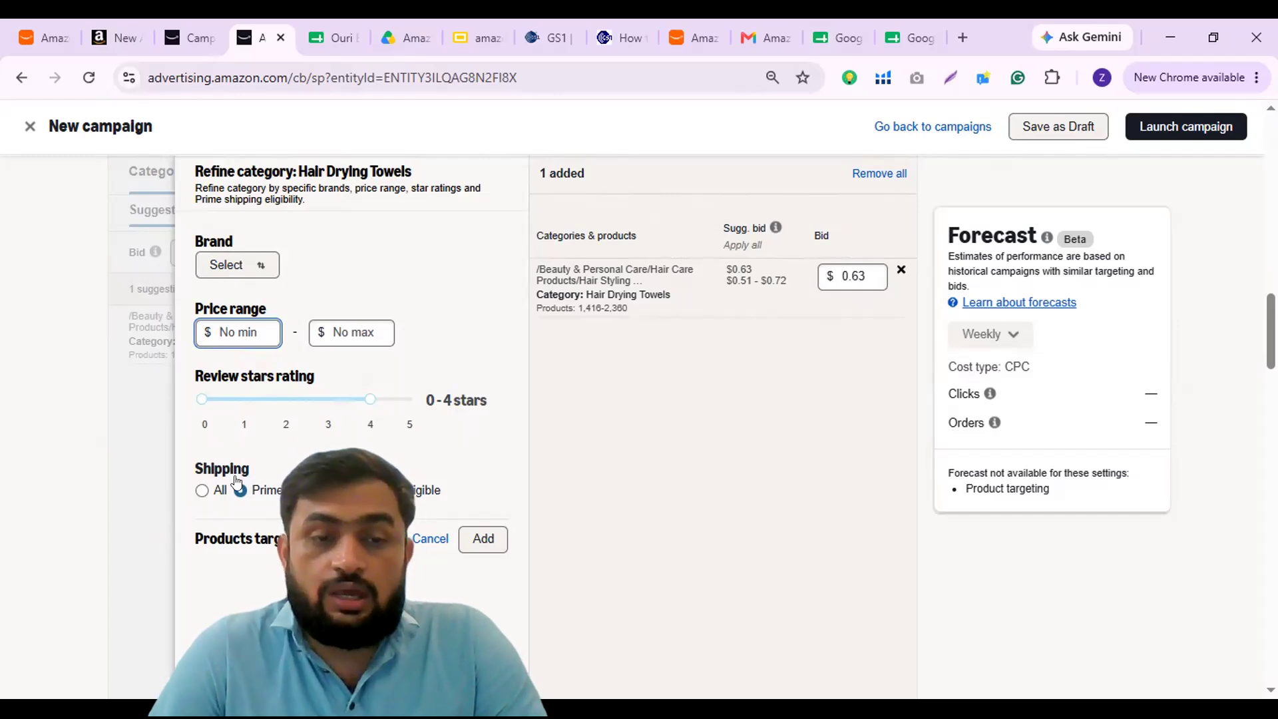
left_click(202, 491)
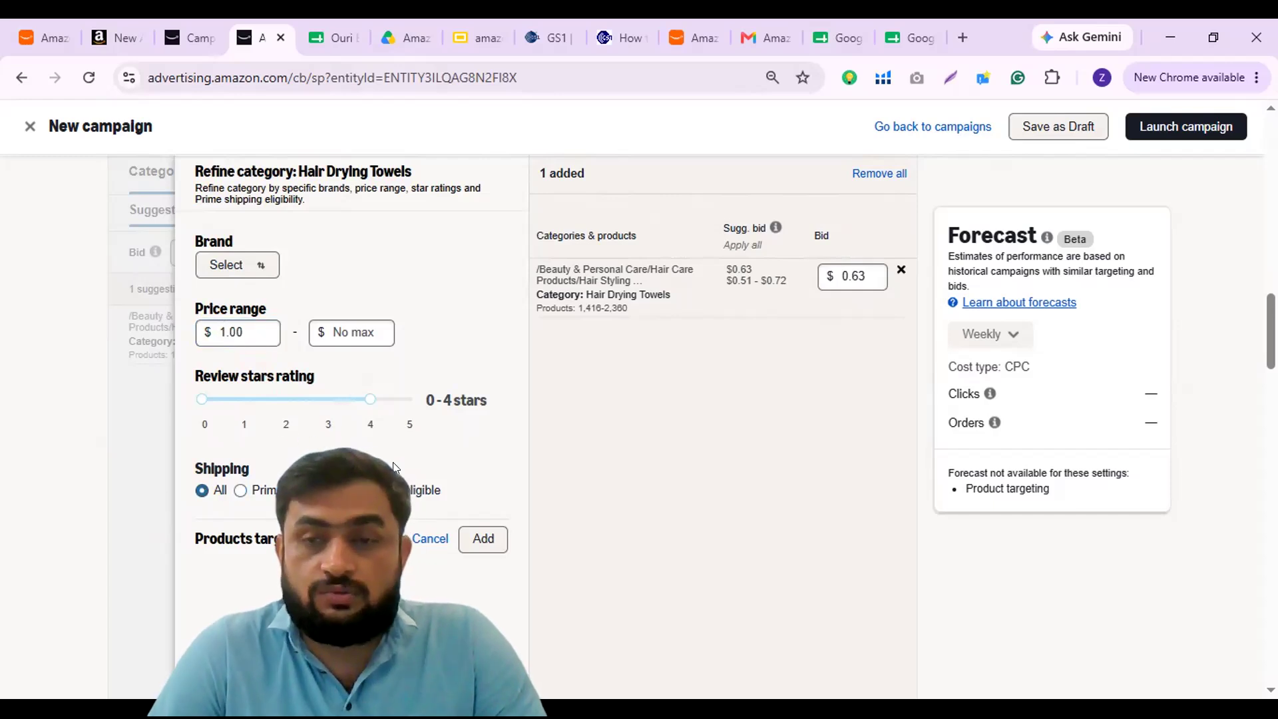
scroll(392, 466, "up", 2)
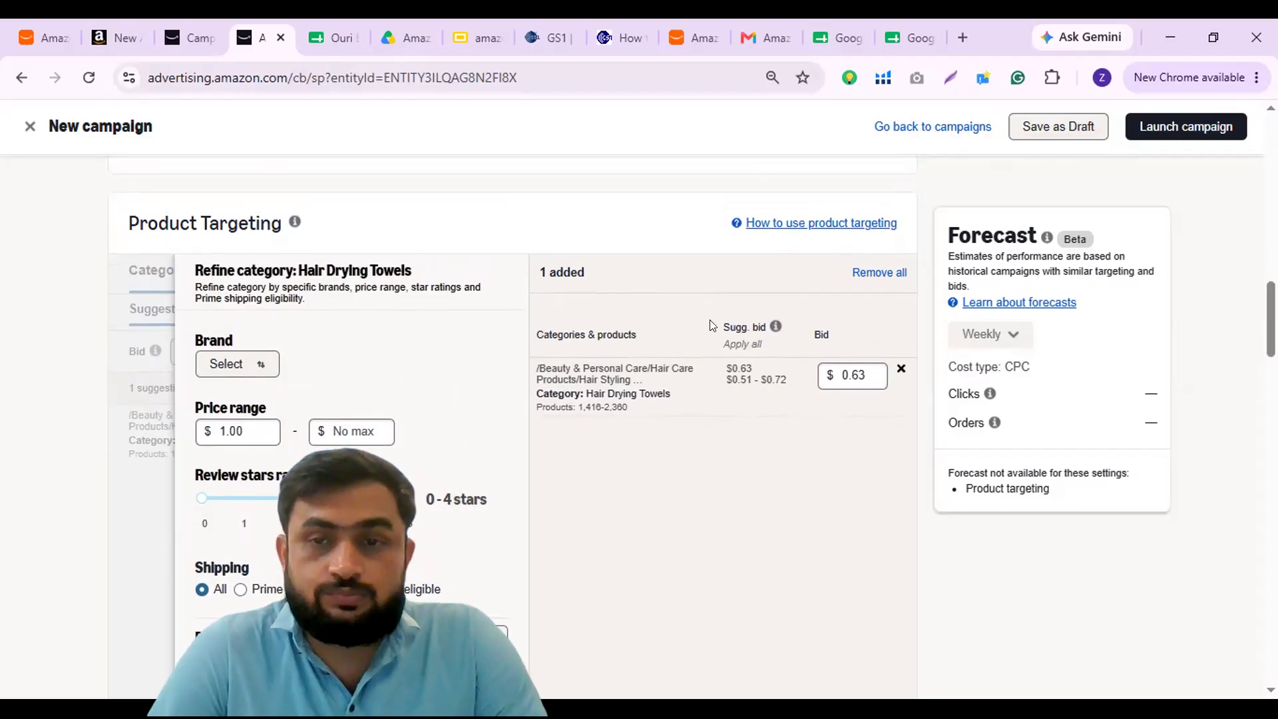
Remove all added product targets and cancel the refinement of the Hair Drying Towels category
left_click(877, 285)
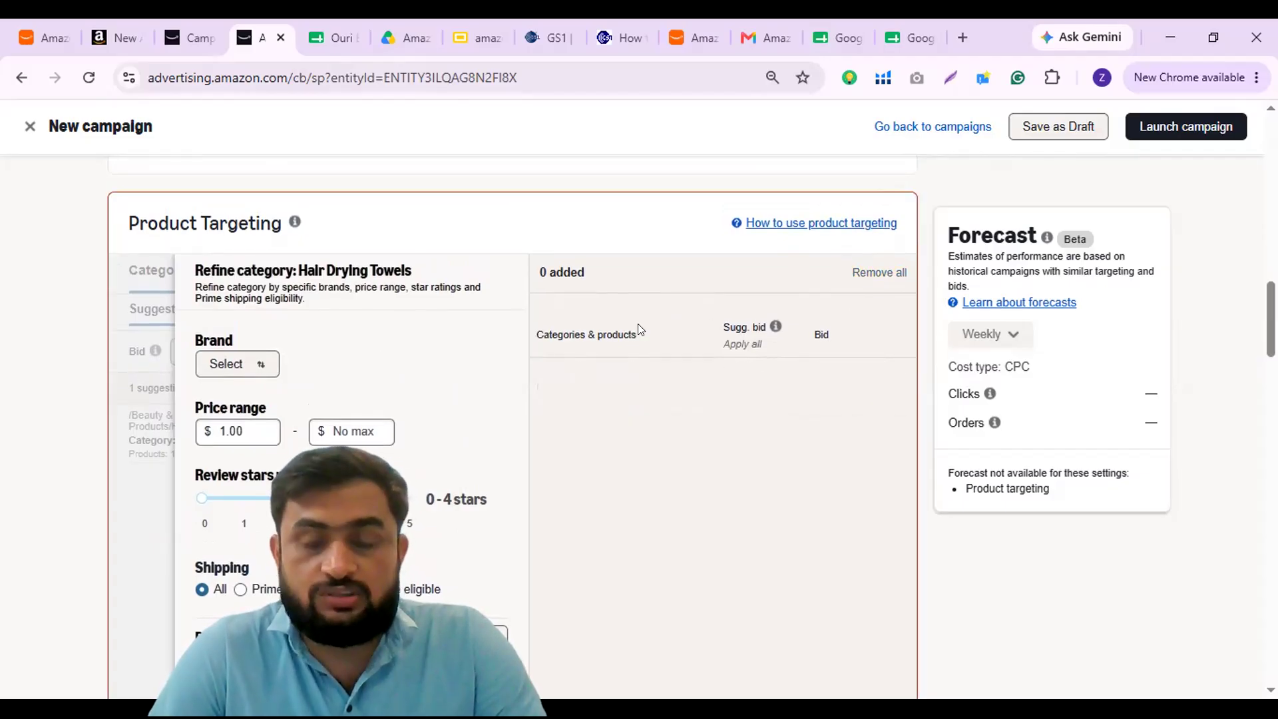
scroll(638, 323, "down", 4)
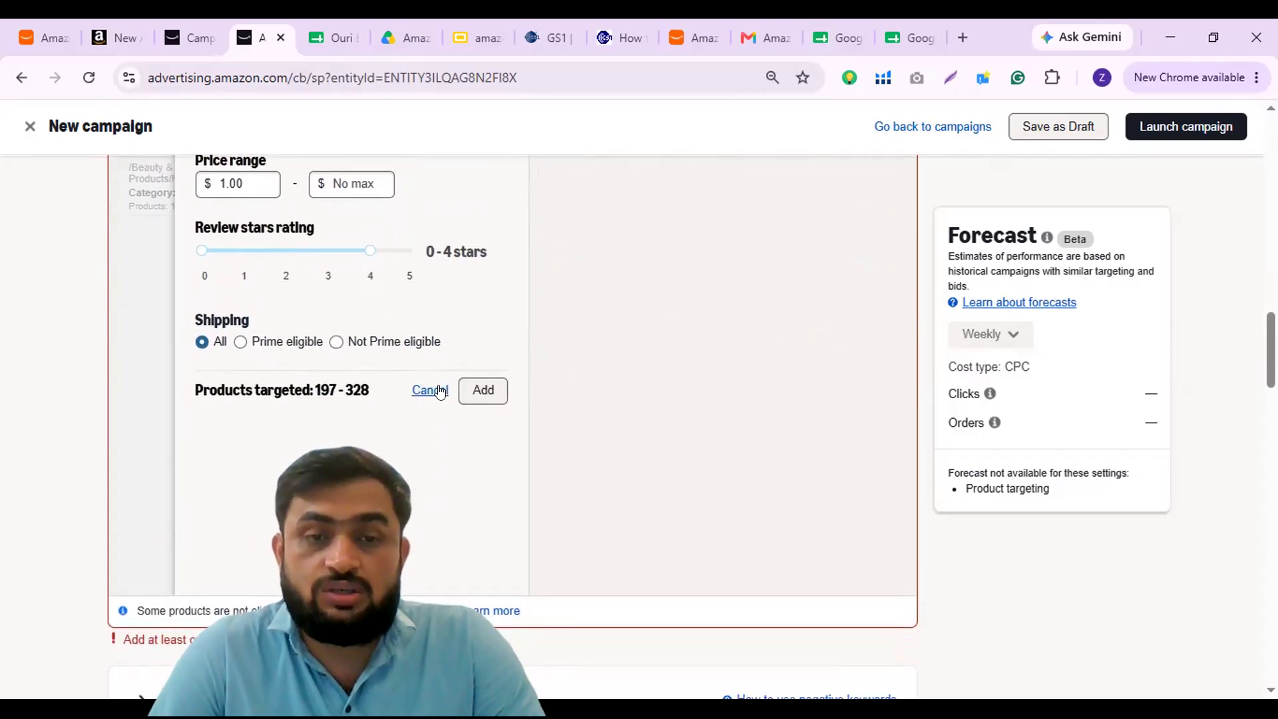
left_click(431, 391)
scroll(438, 391, "up", 4)
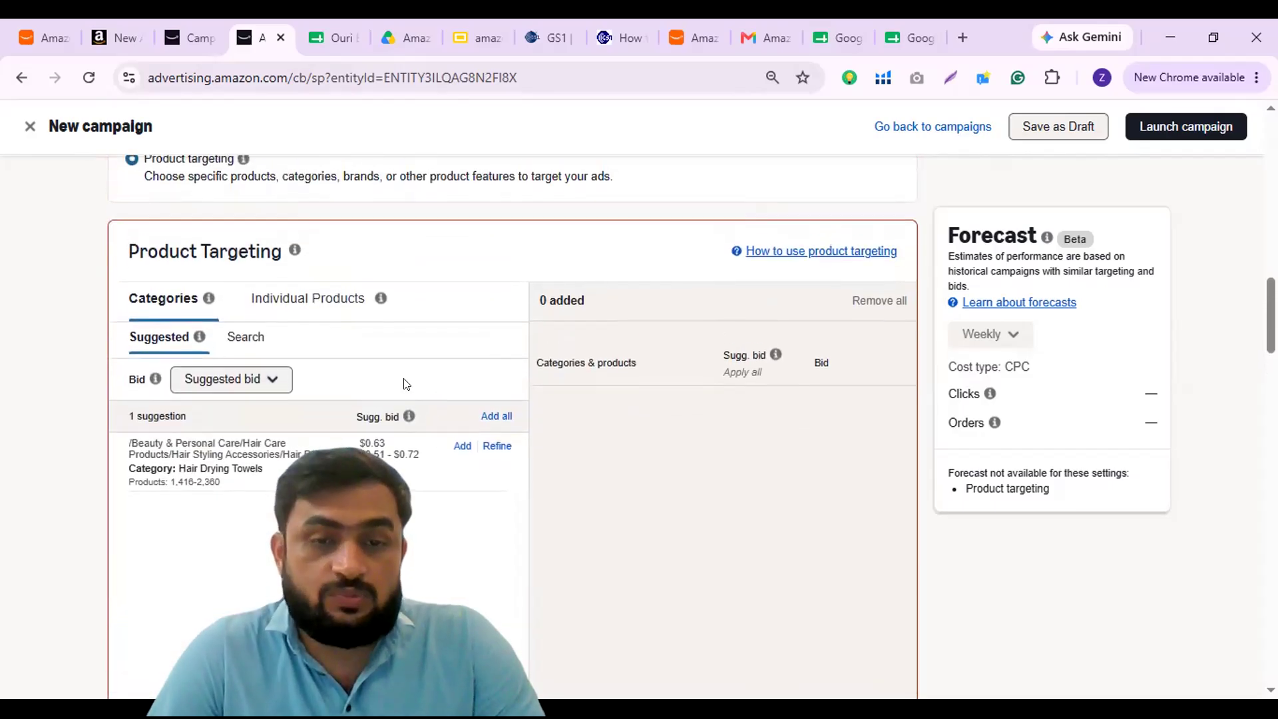
Add the suggested Hair Drying Towels category as an unrefined target at the suggested bid
scroll(406, 384, "down", 5)
scroll(405, 383, "down", 5)
scroll(402, 380, "up", 6)
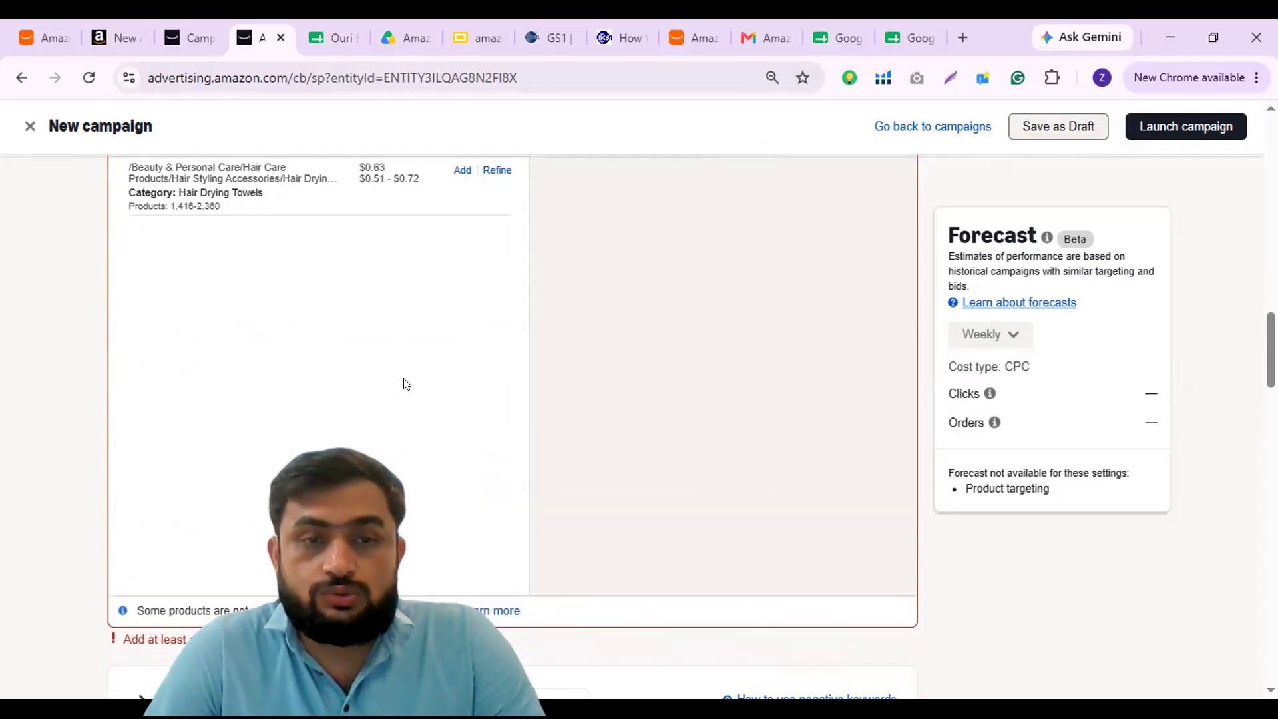
left_click(462, 250)
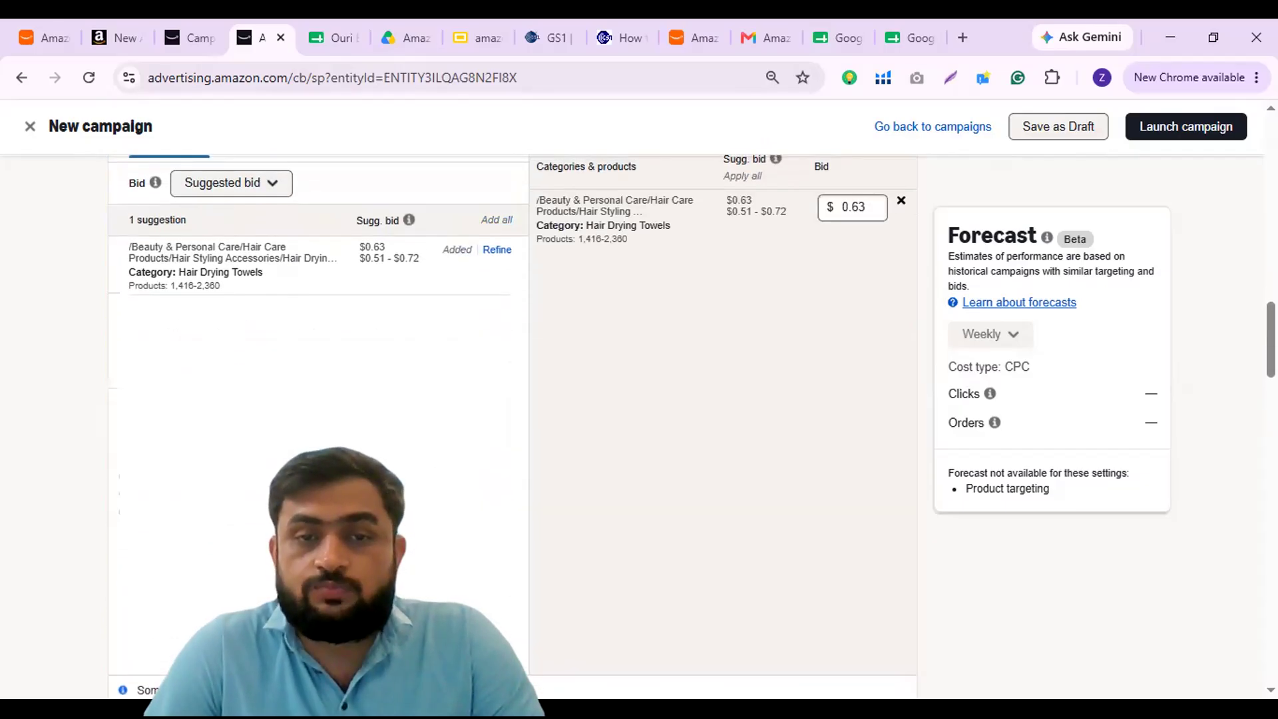
Look at the optional negative keyword targeting settings and collapse them again
scroll(206, 359, "down", 9)
scroll(206, 359, "up", 3)
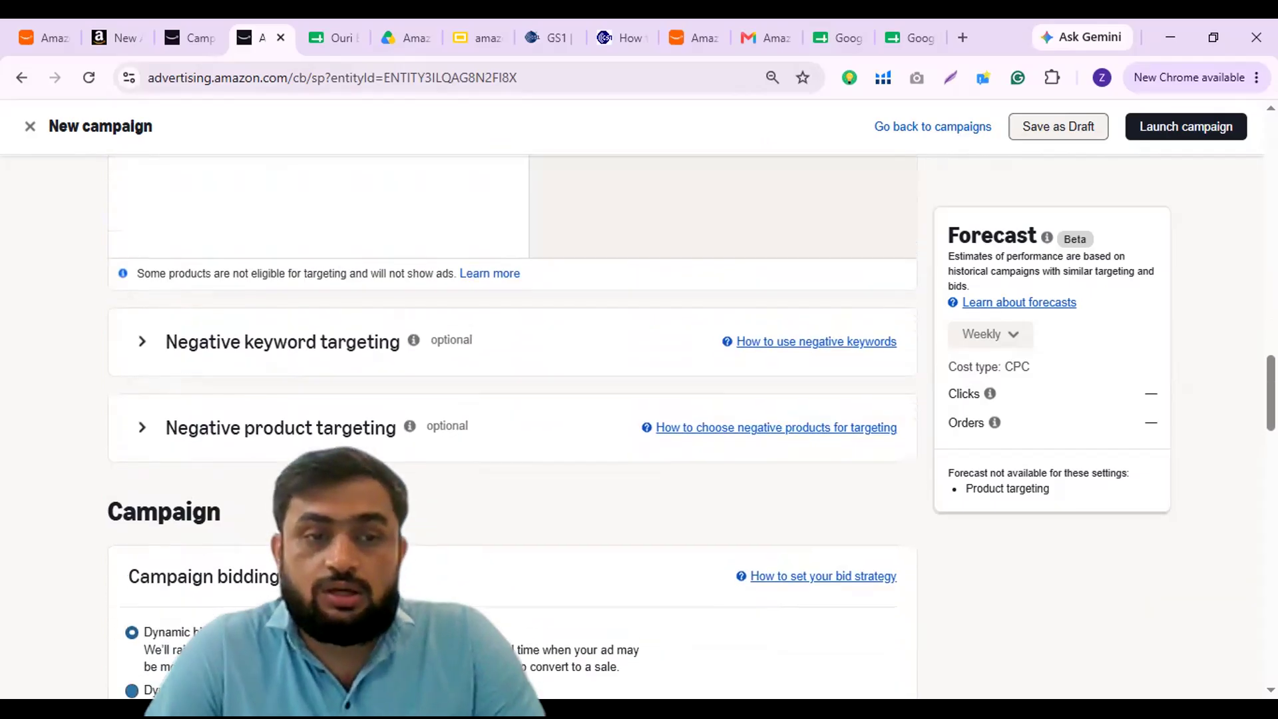
left_click(142, 348)
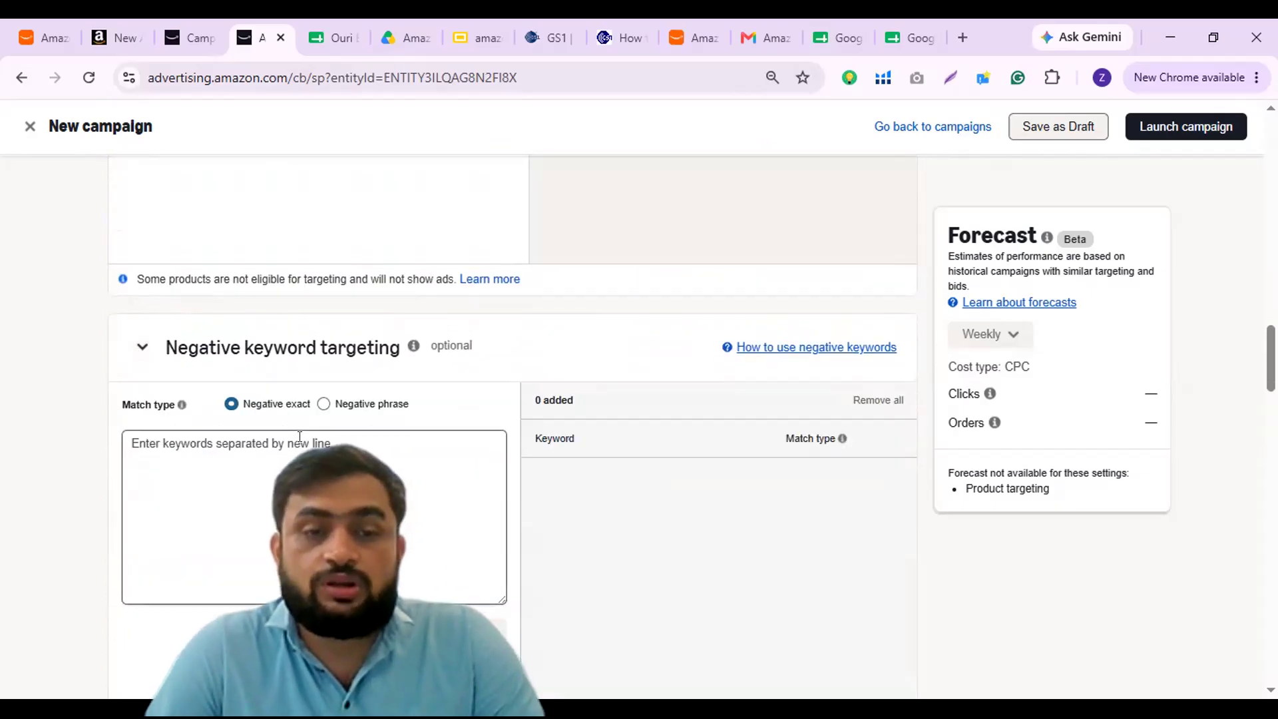
left_click(143, 351)
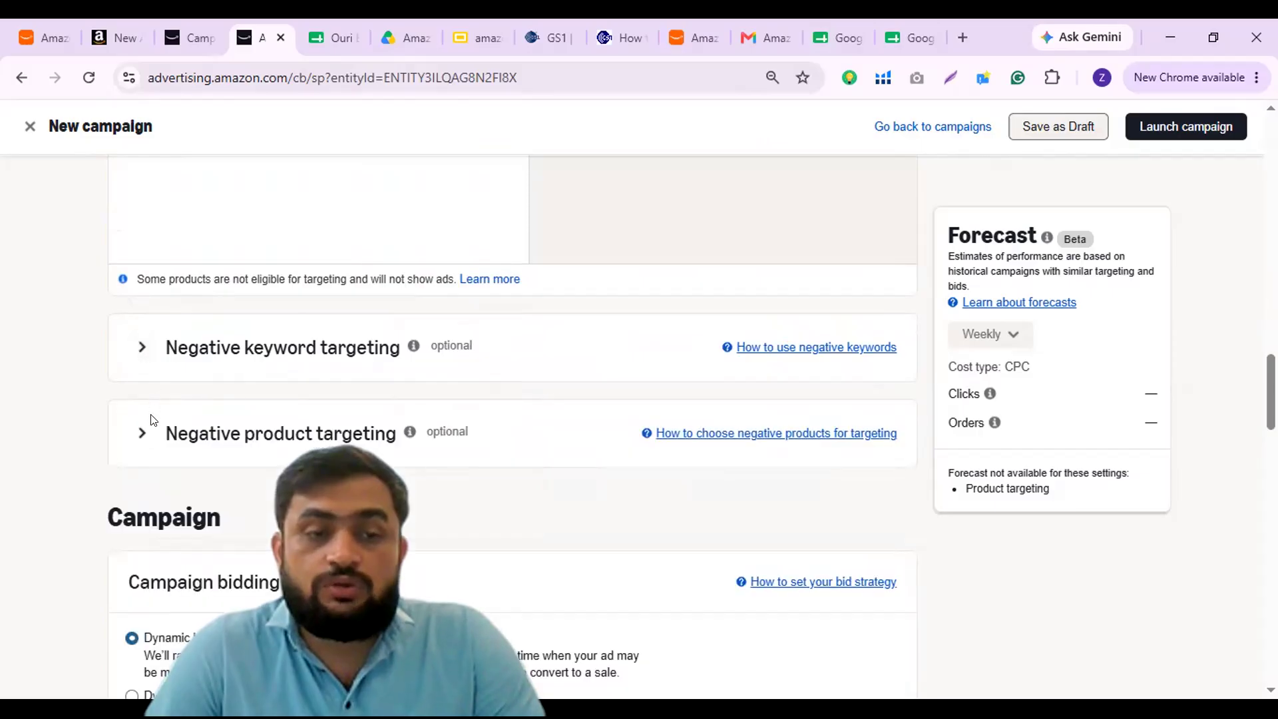
Examine the negative product targeting options for excluding brands and for excluding products by search, list or upload
left_click(142, 434)
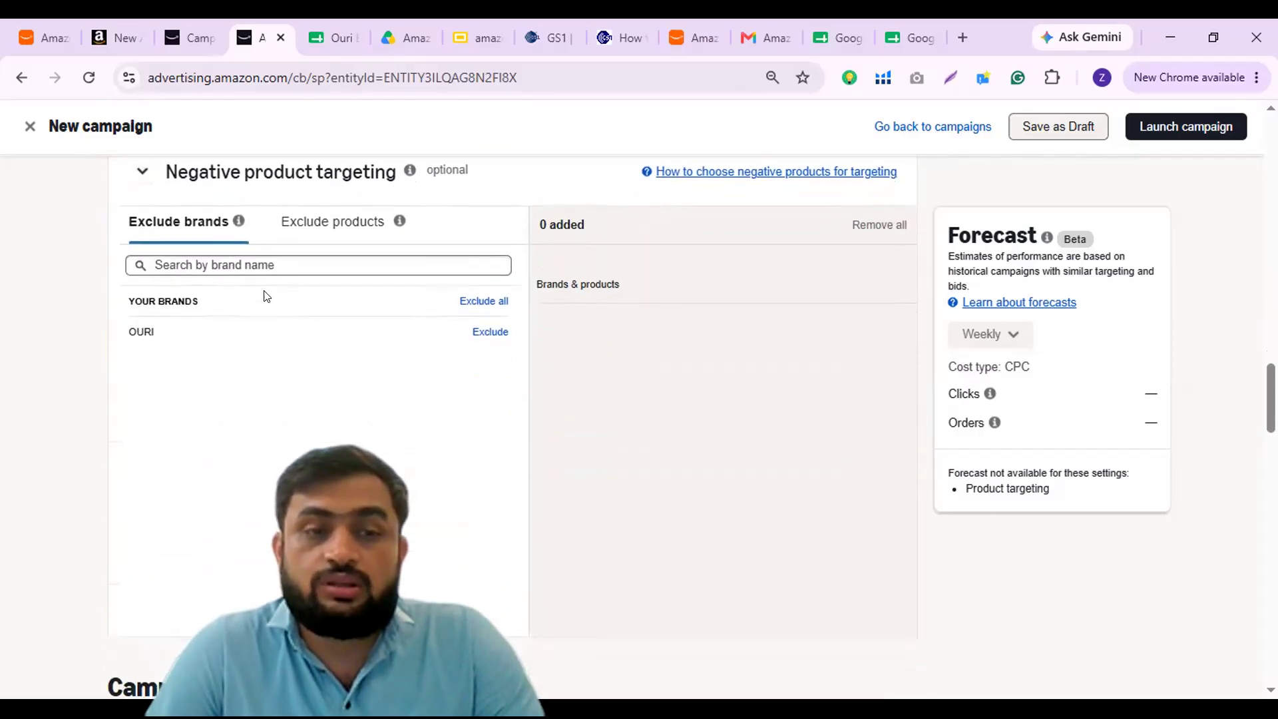
mouse_move(245, 226)
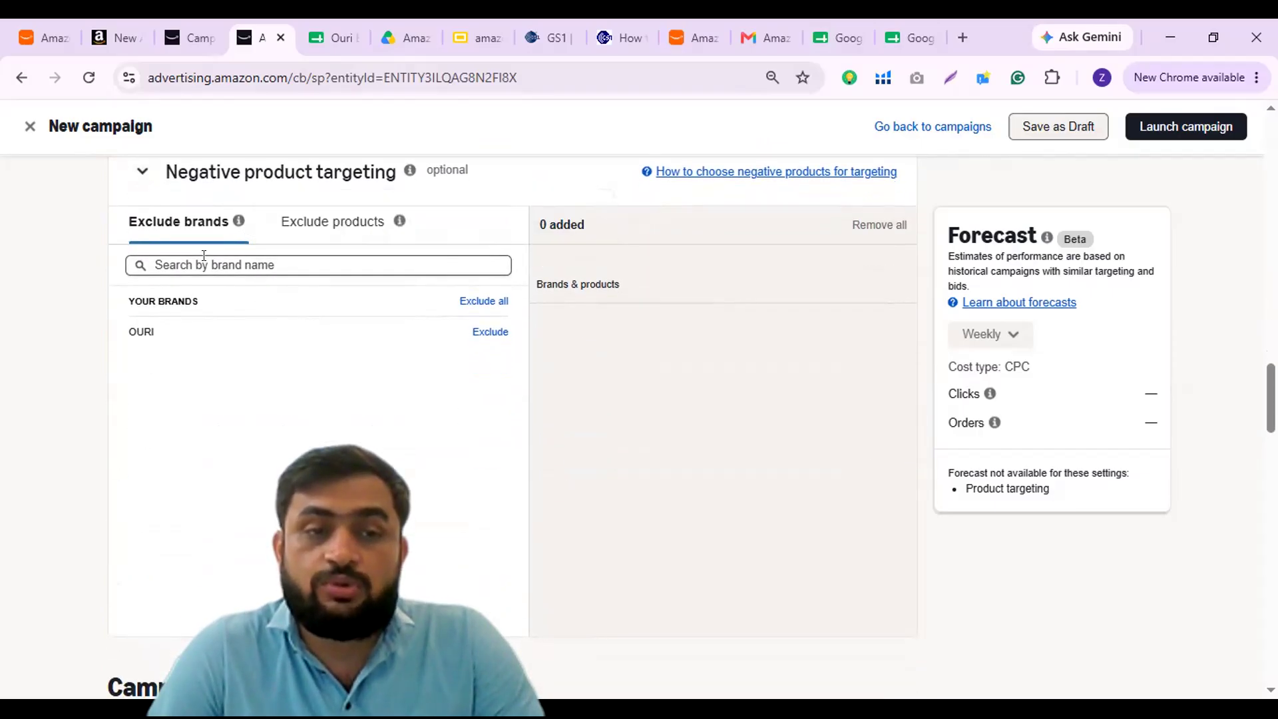
left_click(280, 226)
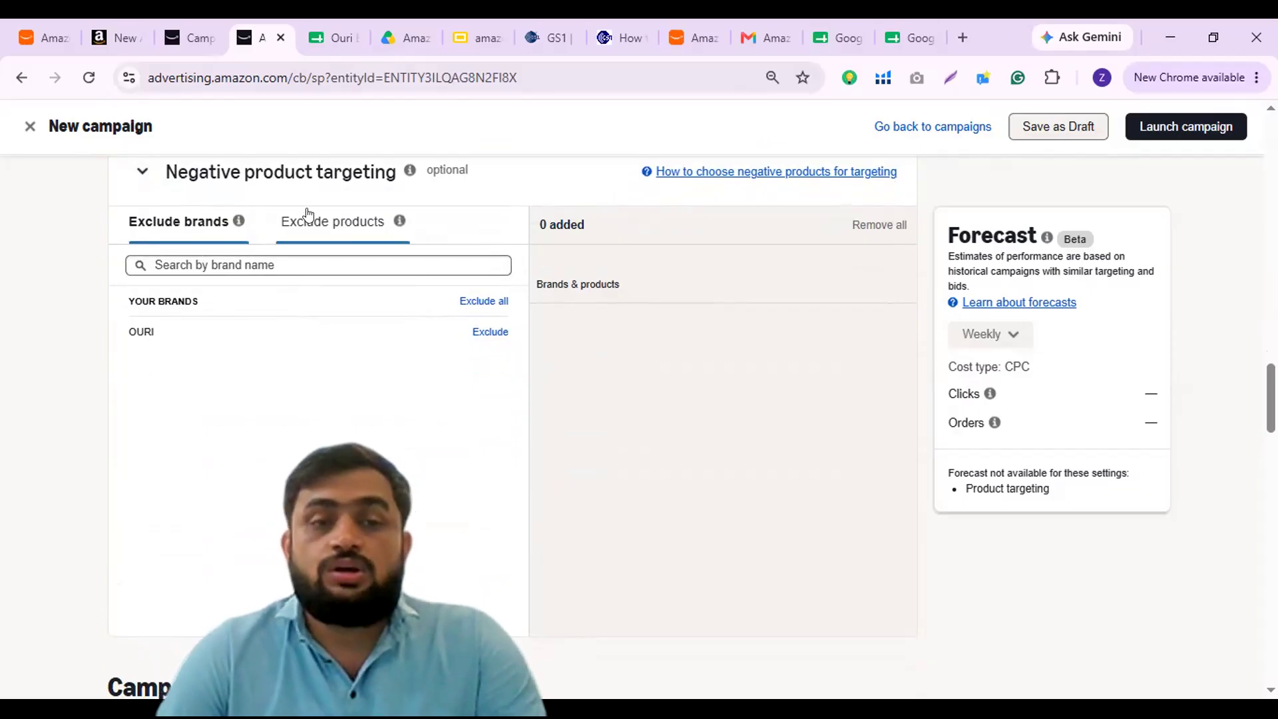
left_click(177, 223)
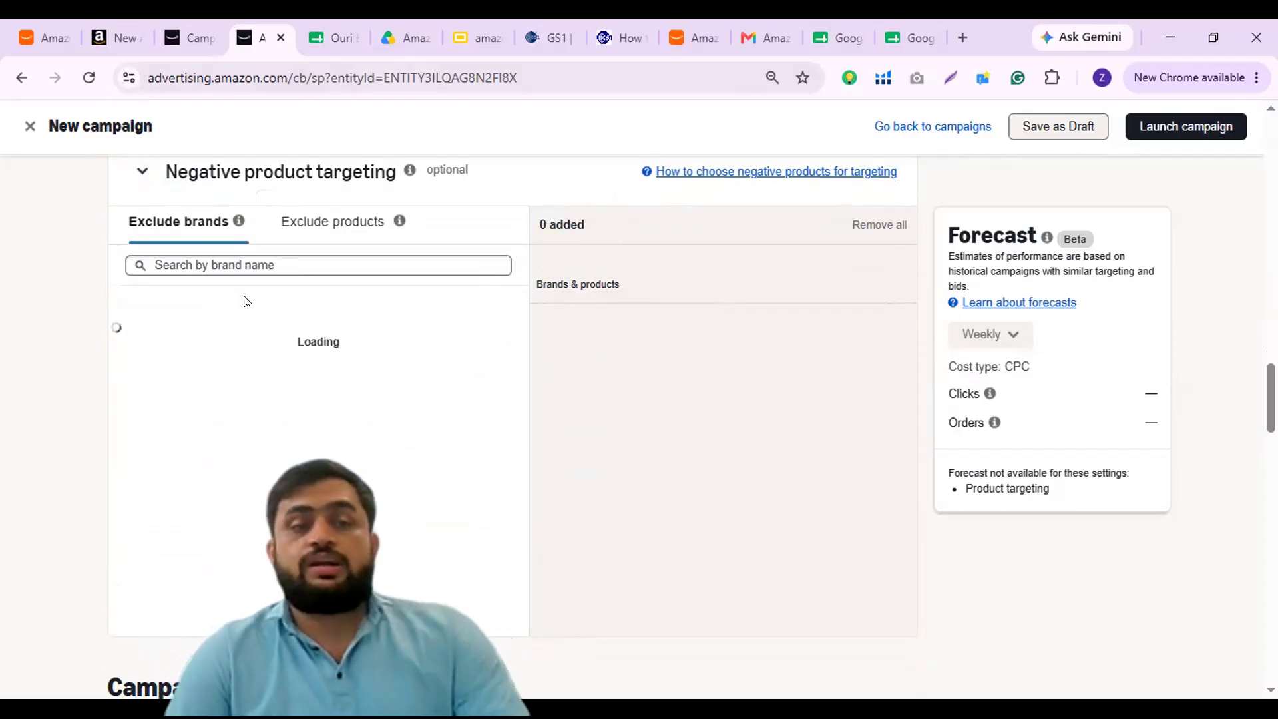
left_click(336, 234)
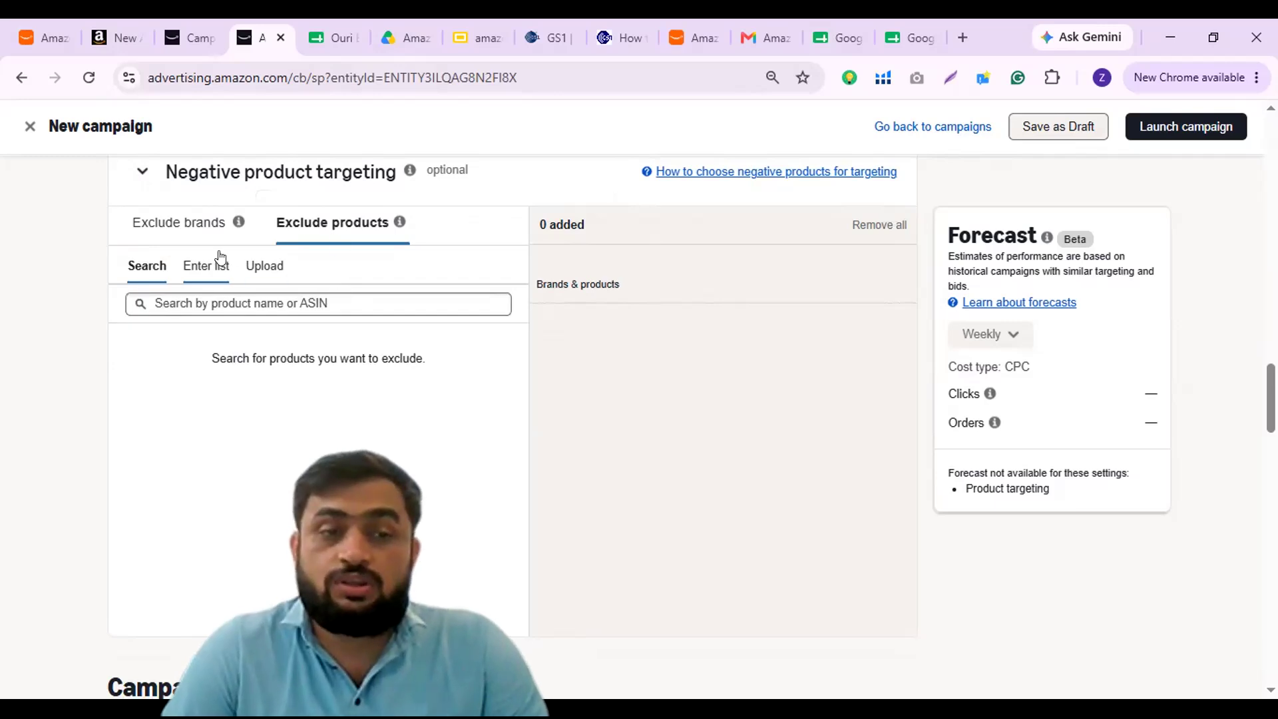
left_click(220, 258)
left_click(268, 270)
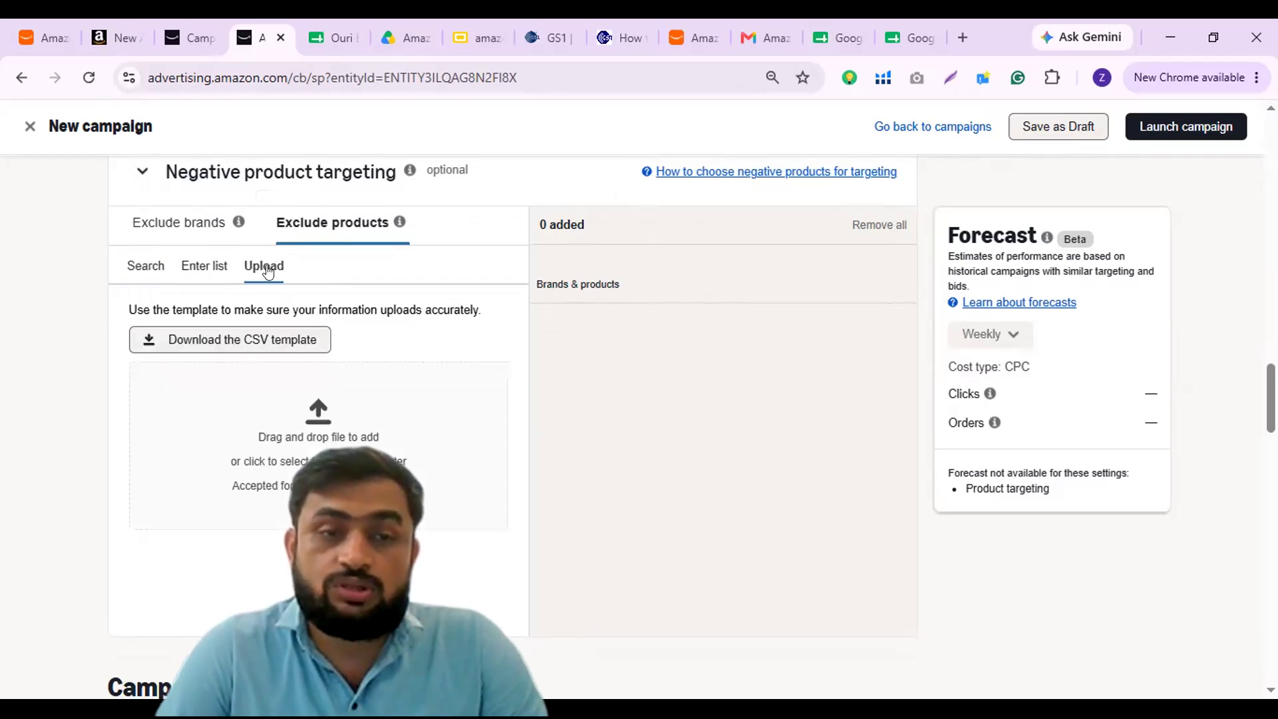
left_click(209, 228)
Set the campaign bidding strategy to Dynamic bids - down only and check the placement bid adjustments
scroll(233, 326, "down", 7)
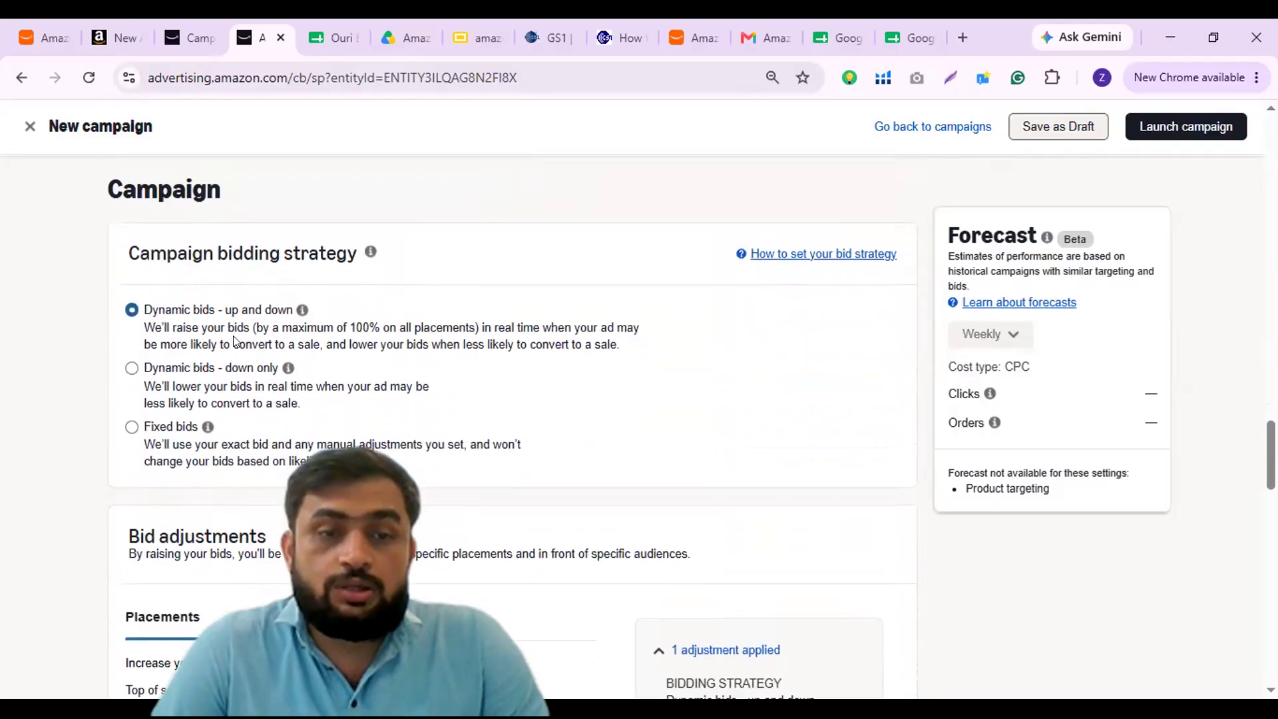
scroll(272, 272, "down", 1)
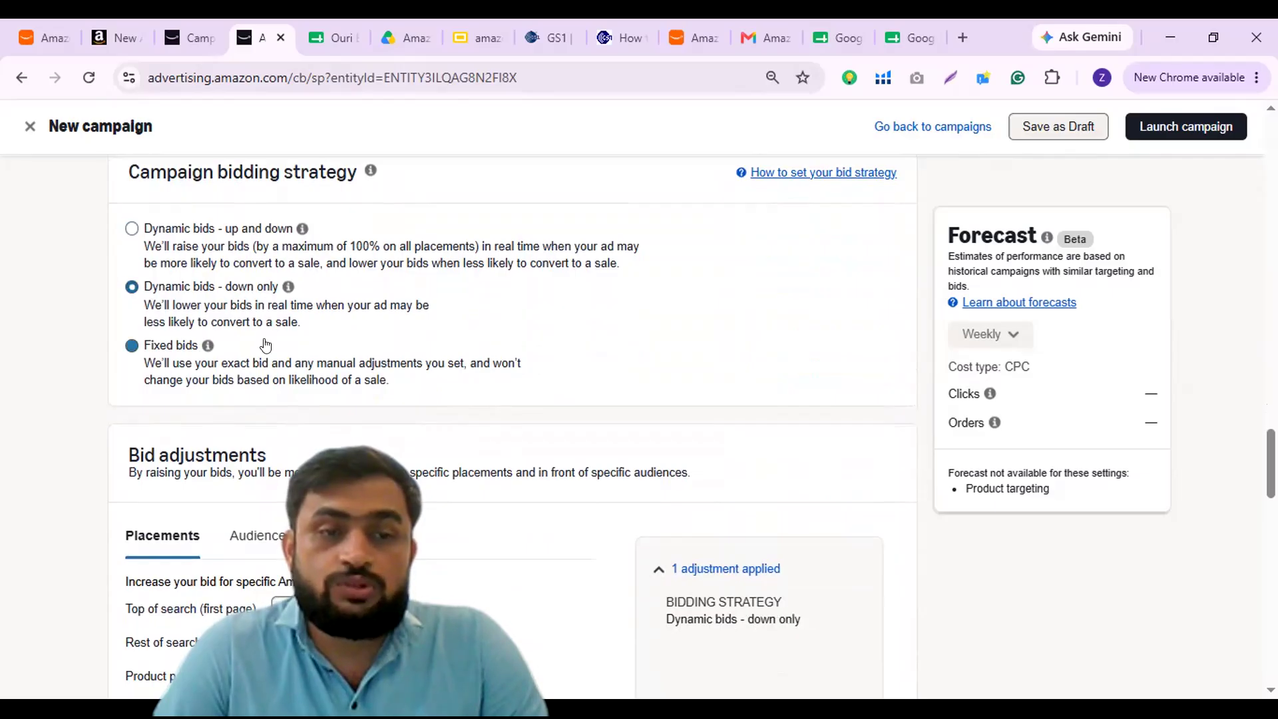
scroll(265, 345, "down", 4)
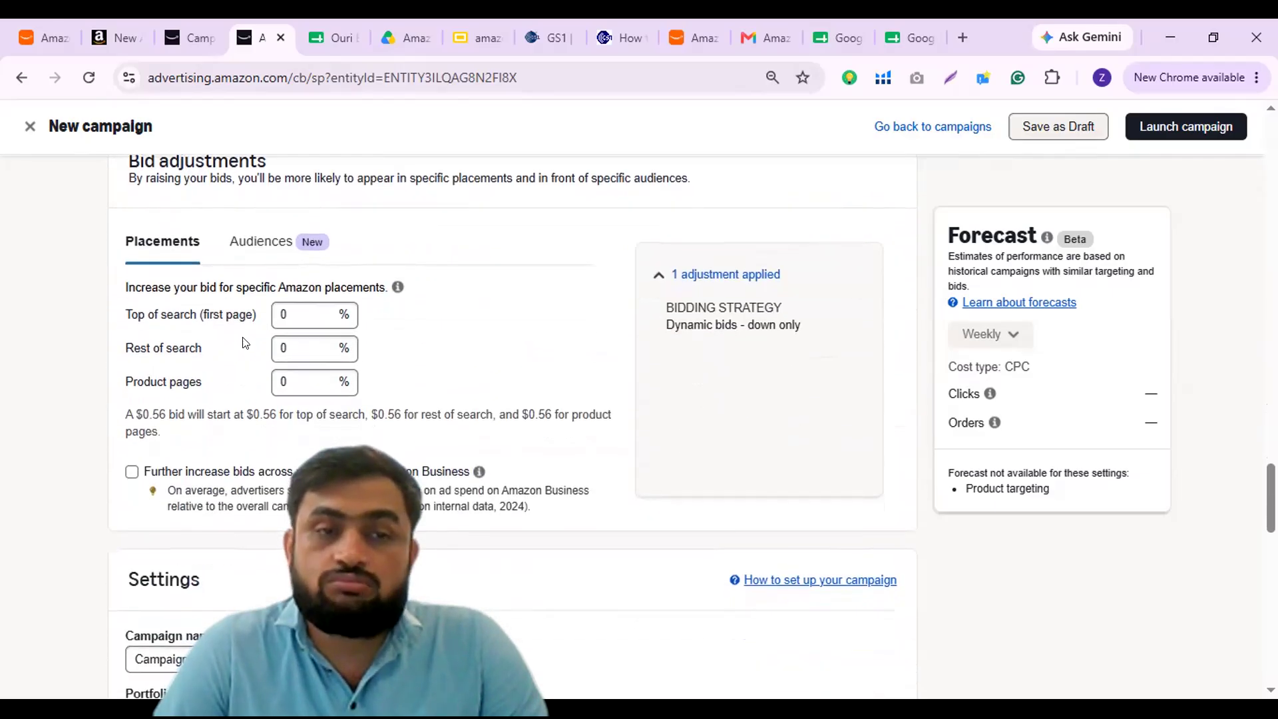
scroll(243, 338, "down", 1)
scroll(243, 338, "up", 1)
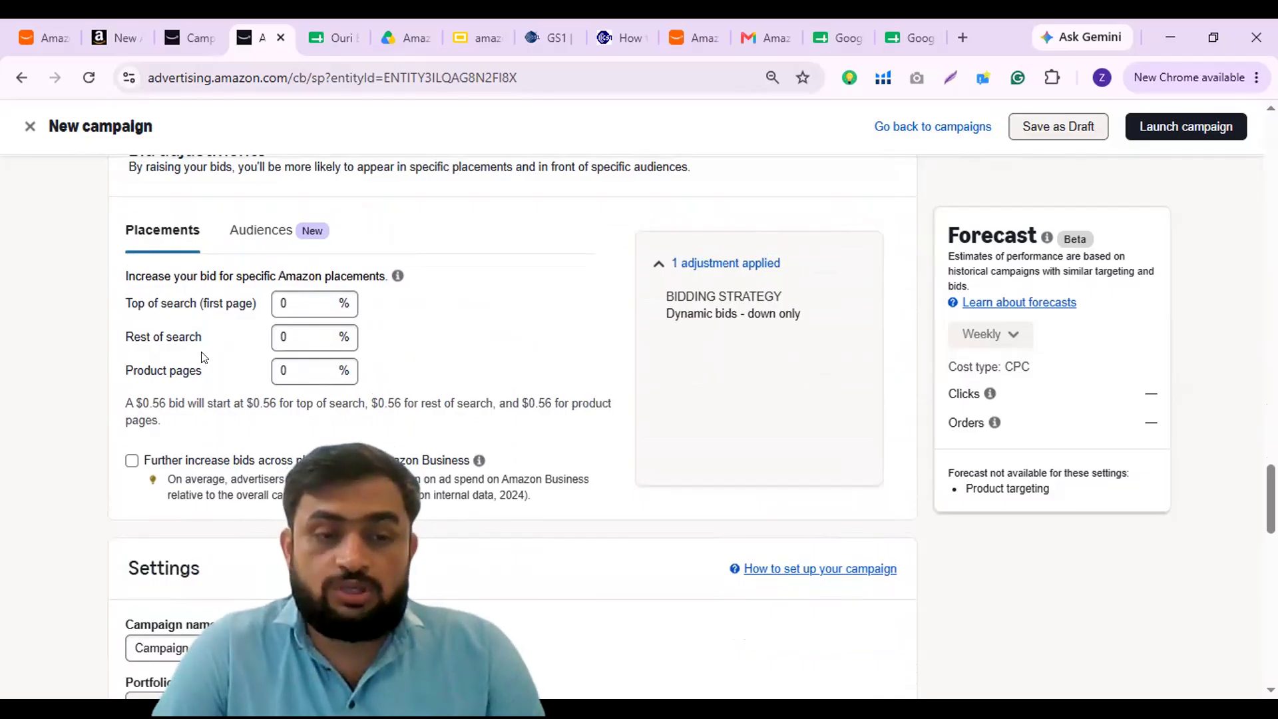
Copy the ad group name SP - PT - Hair Towel from the ad group settings
scroll(242, 356, "down", 5)
scroll(246, 309, "up", 10)
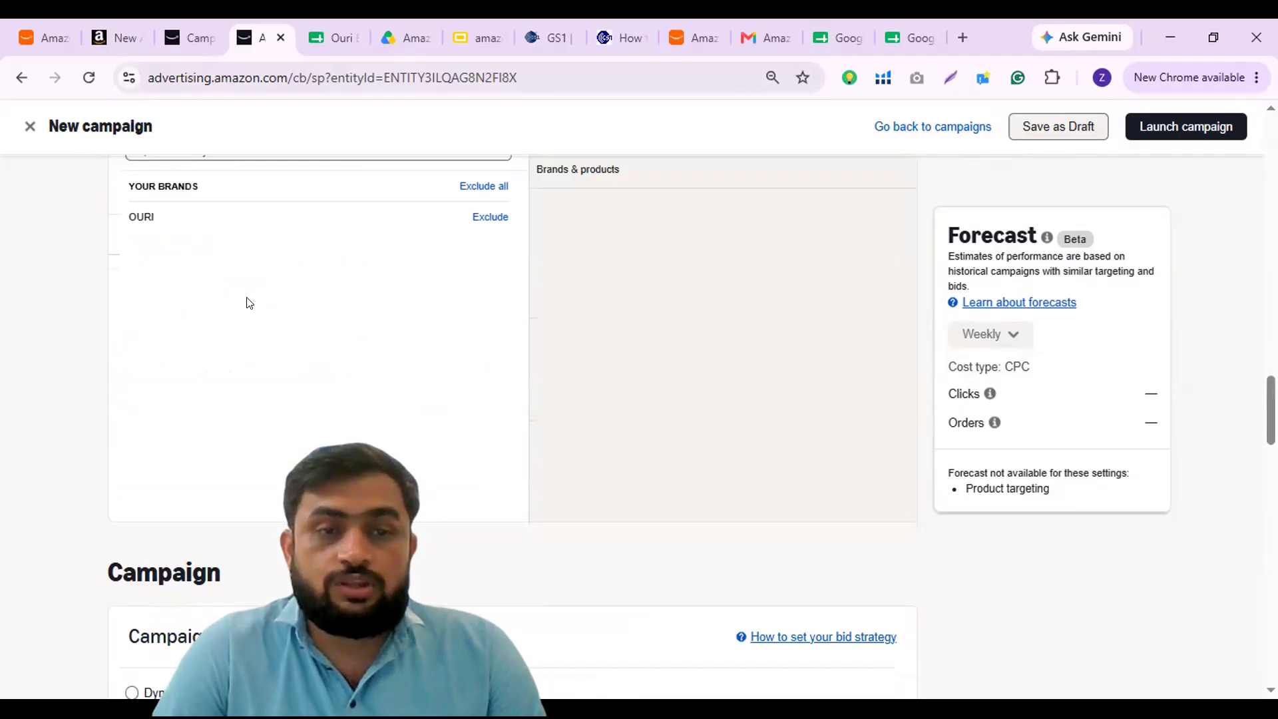
scroll(247, 302, "up", 15)
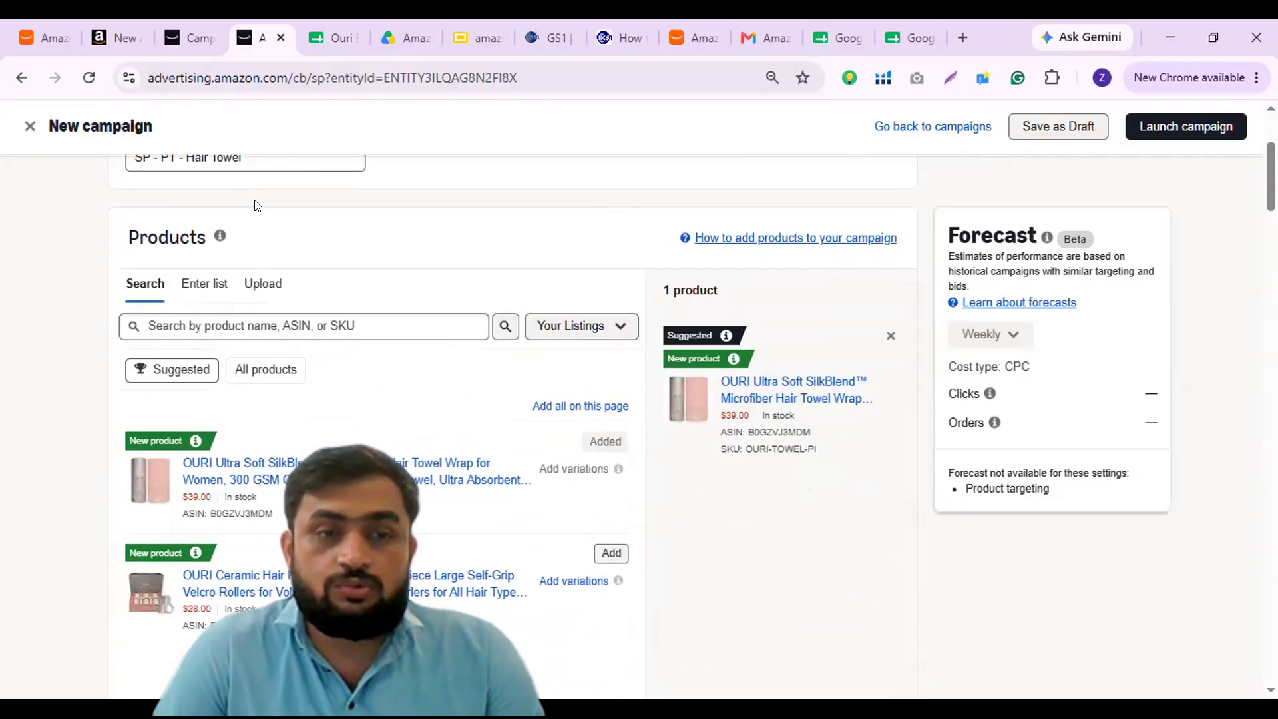
scroll(255, 205, "up", 1)
left_click(246, 230)
key("ctrl+a")
key("ctrl+c")
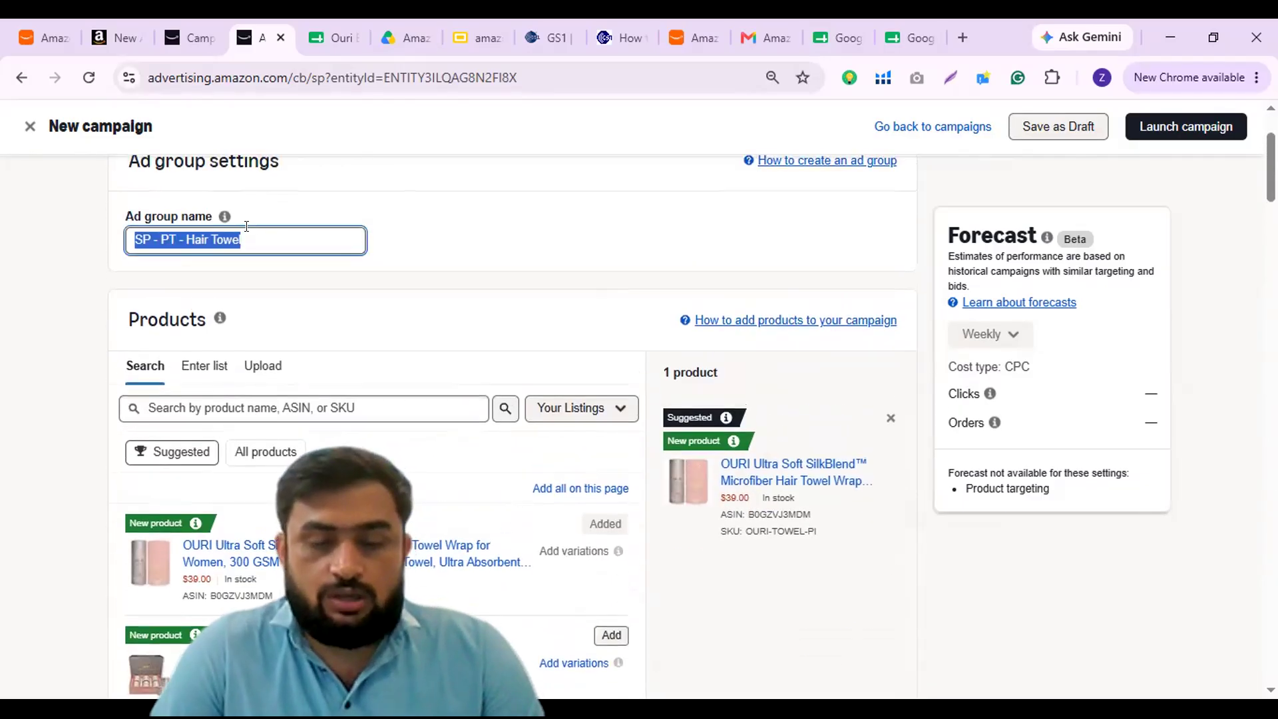
left_click(89, 322)
Name the campaign SP - PT - Hair Towel with the copied text and set its daily budget to the suggested $12.00
scroll(90, 323, "down", 15)
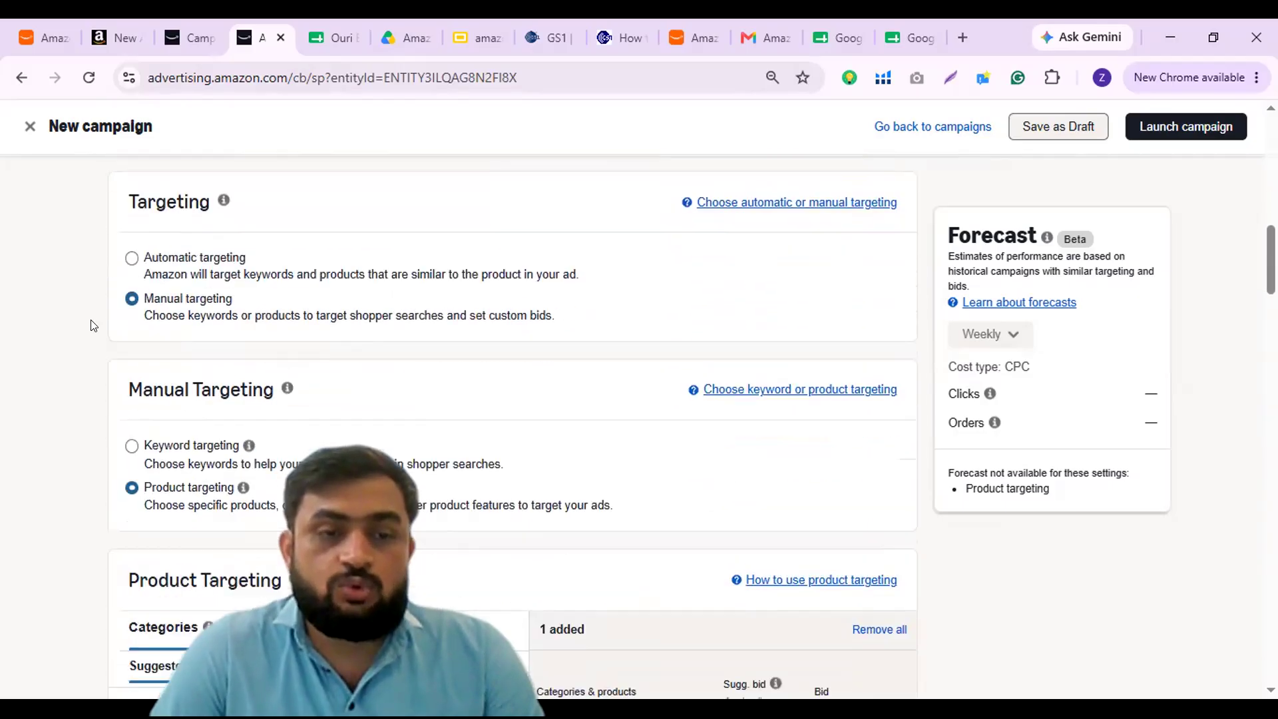
scroll(93, 325, "down", 8)
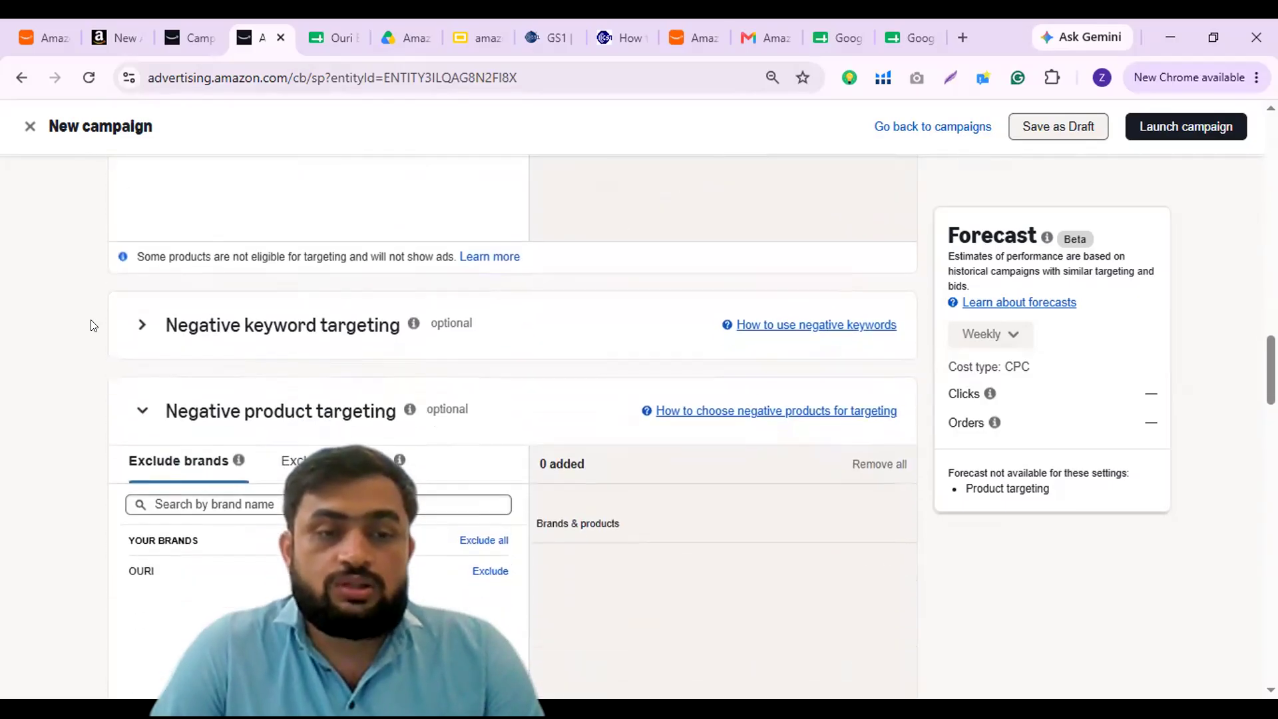
scroll(188, 296, "down", 10)
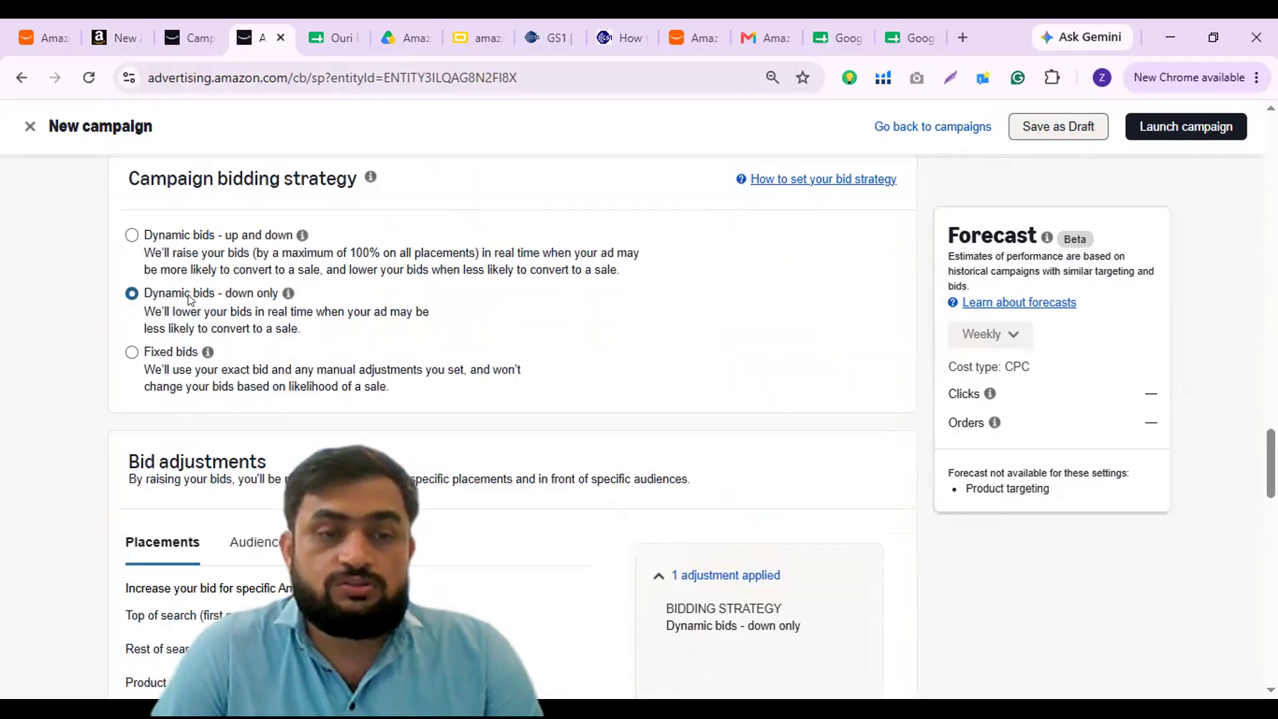
scroll(189, 301, "down", 7)
left_click(191, 286)
key("ctrl+a")
key("ctrl+v")
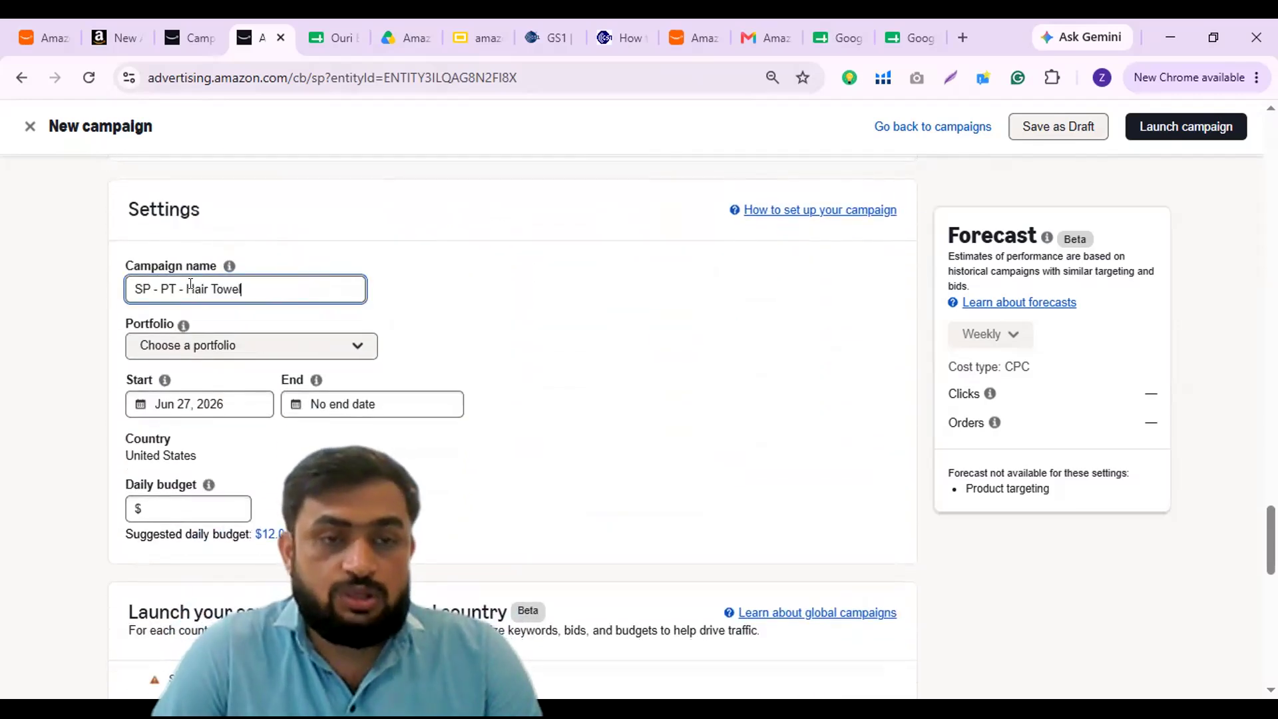
left_click(109, 311)
scroll(110, 311, "down", 3)
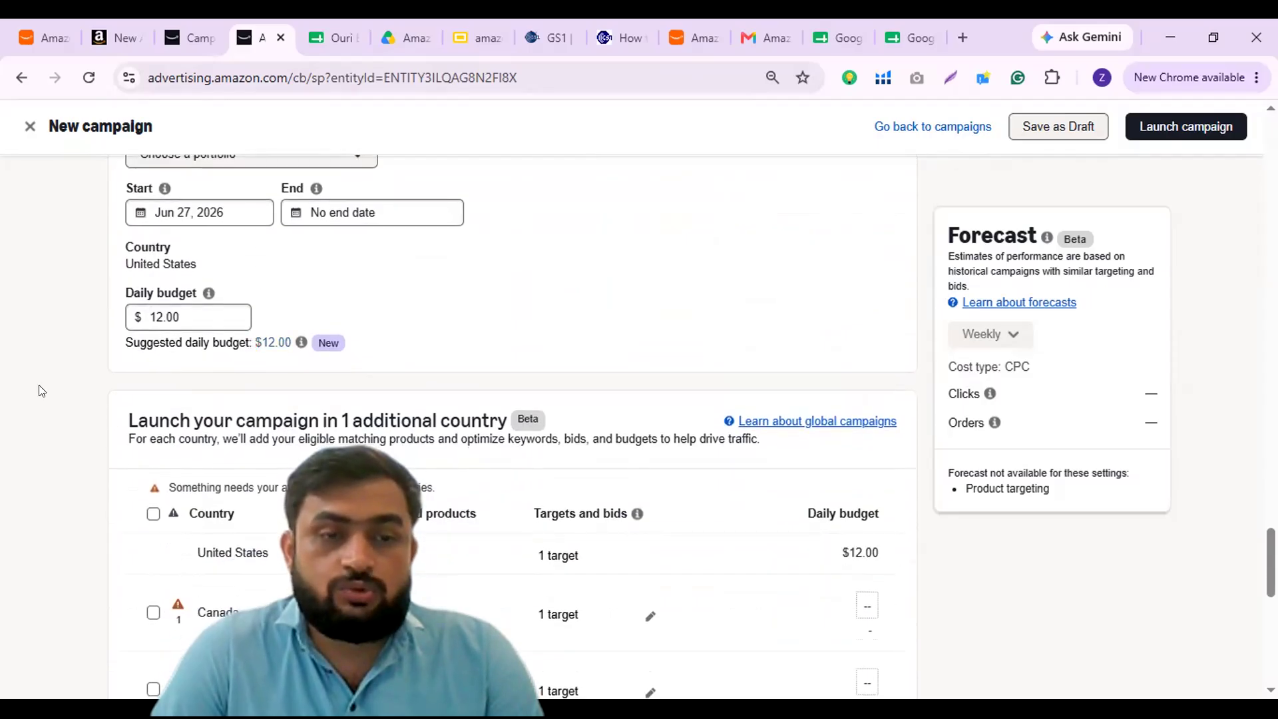
Review the campaign setup from the automated rules section back up to the advertised products
scroll(40, 390, "down", 10)
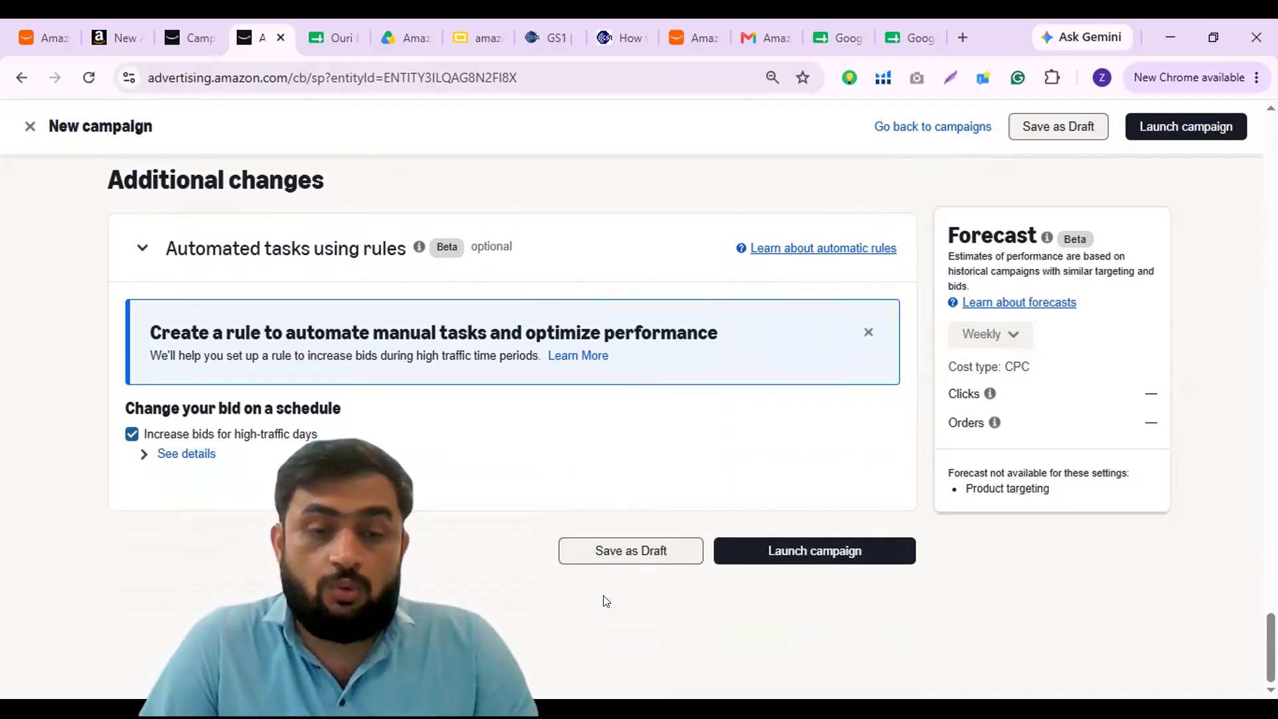
scroll(457, 457, "up", 10)
scroll(457, 461, "up", 15)
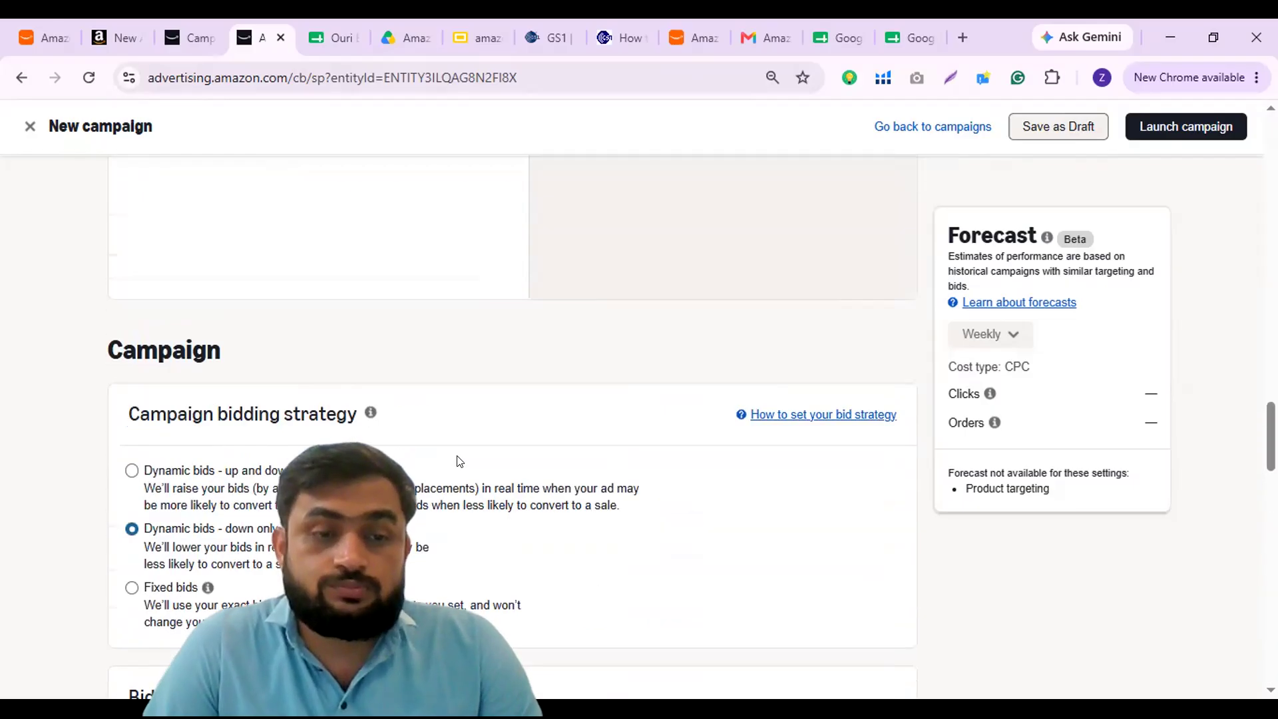
scroll(457, 461, "up", 10)
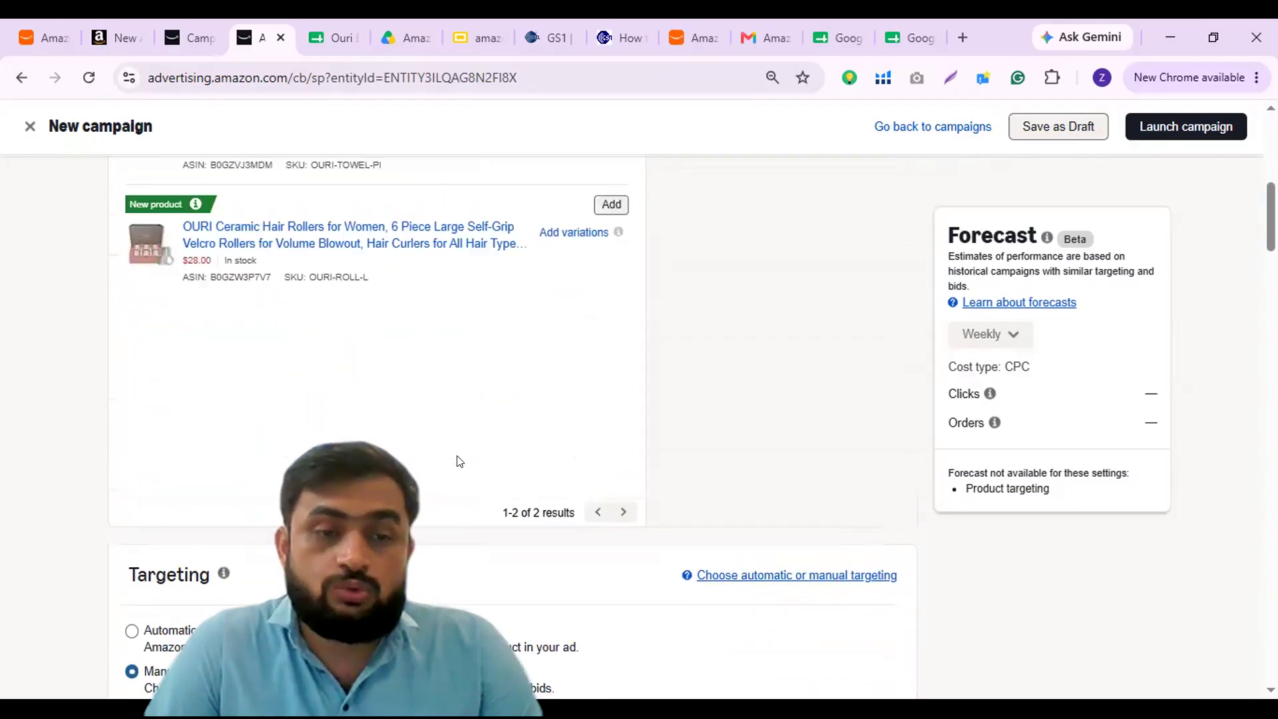